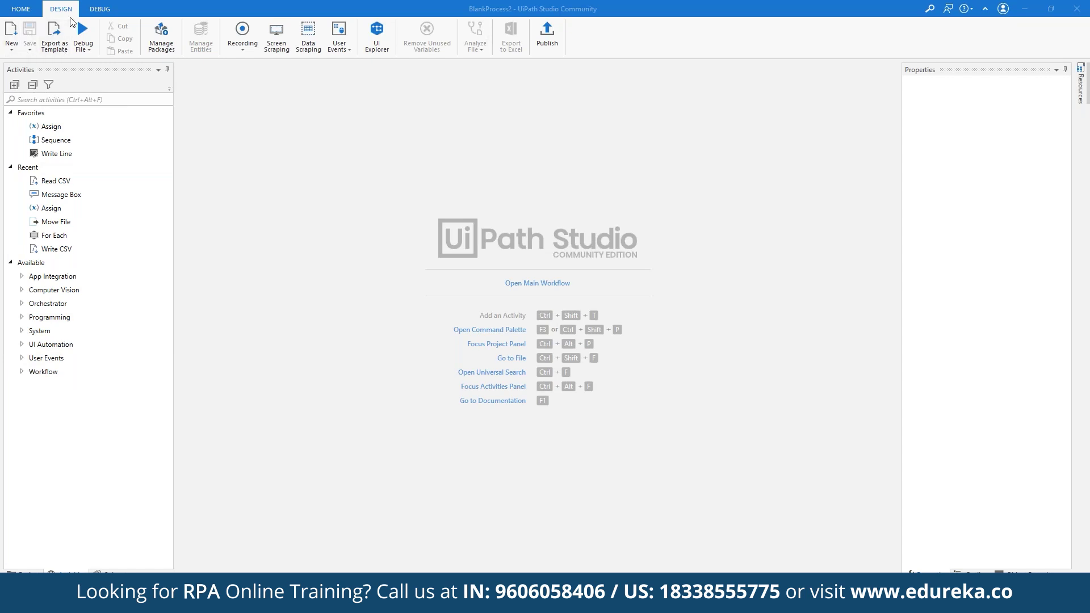
pyautogui.click(97, 9)
pyautogui.click(55, 9)
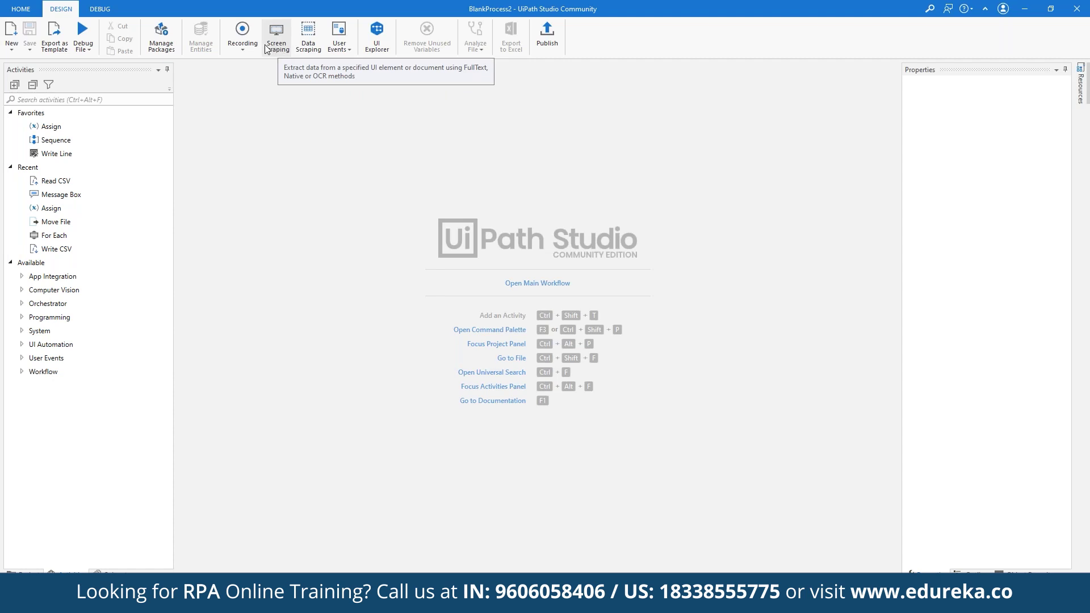
# - Switch to Google Chrome and load the uipath.com home page in the empty tab
pyautogui.hotkey('alt', 'Tab')
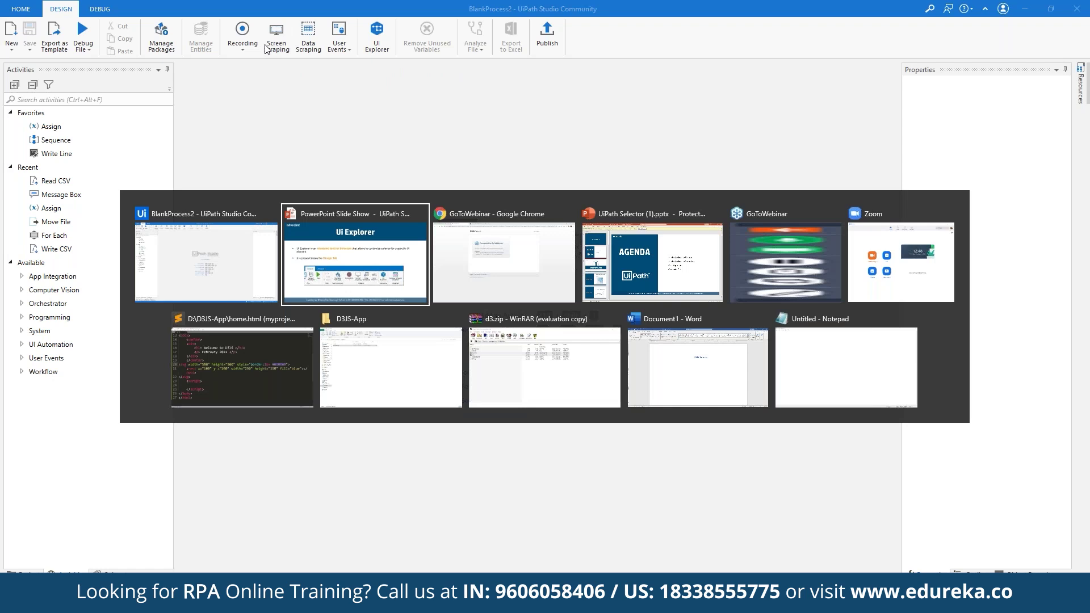
pyautogui.hotkey('alt', 'Tab')
pyautogui.hotkey('alt', 'Tab')
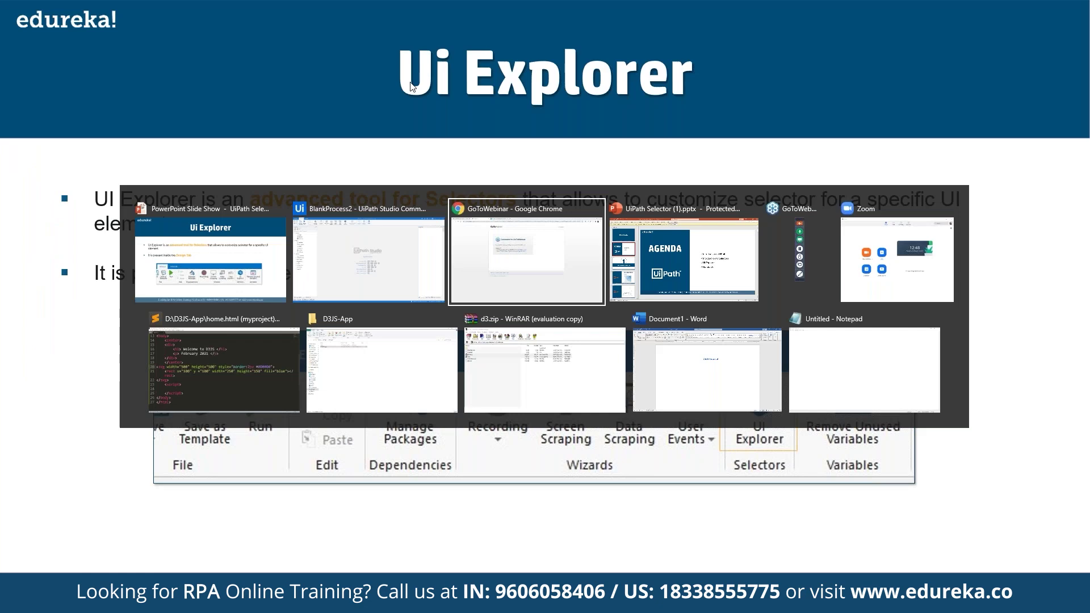
pyautogui.click(365, 9)
pyautogui.click(426, 9)
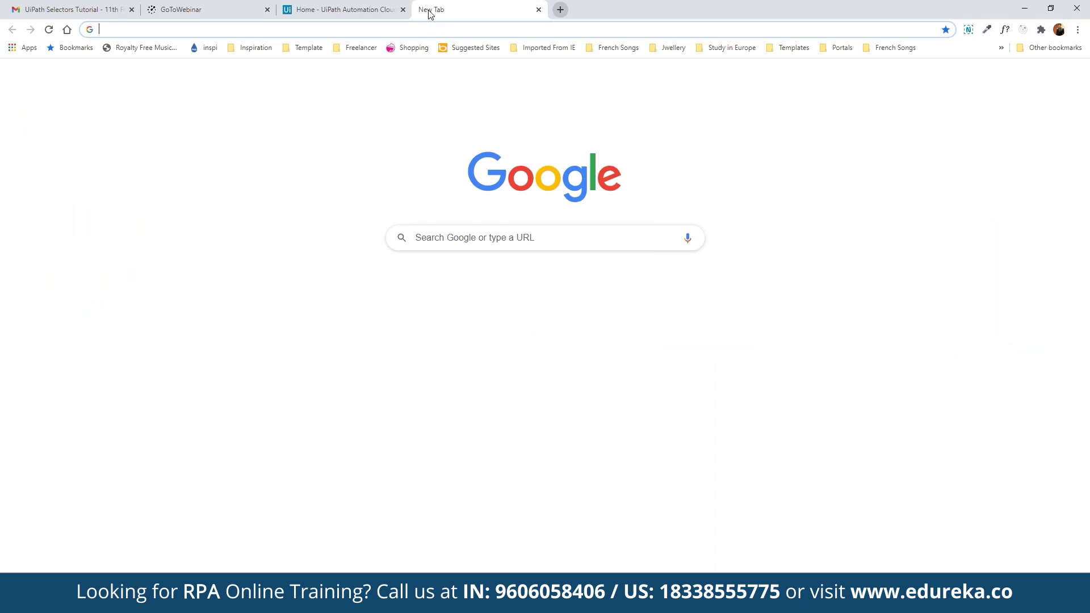
pyautogui.write('uipath')
pyautogui.press('Return')
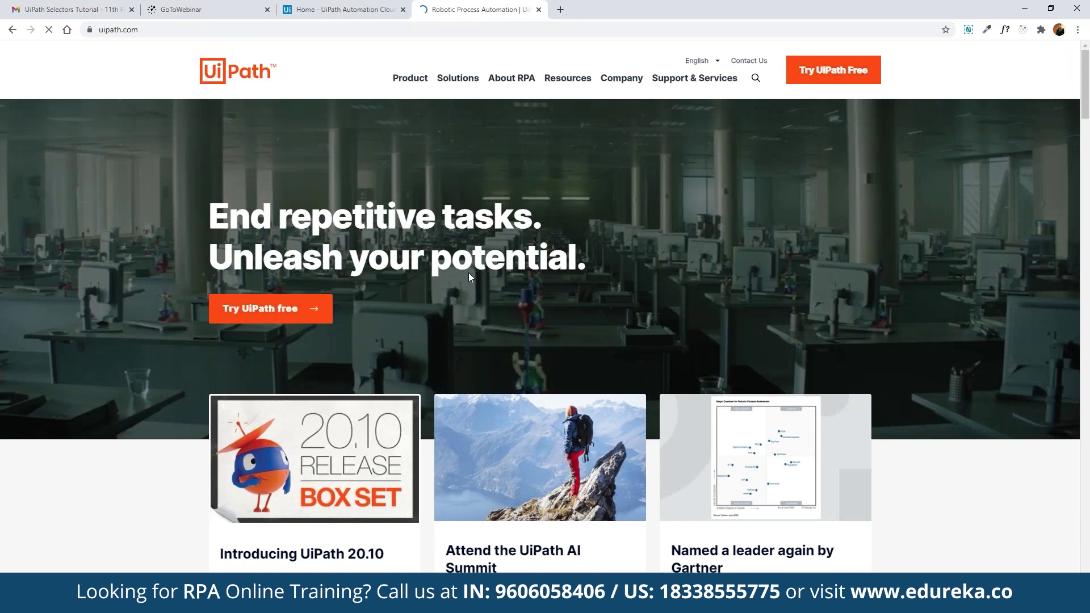
pyautogui.scroll(-5, 468, 272)
pyautogui.scroll(-2, 540, 306)
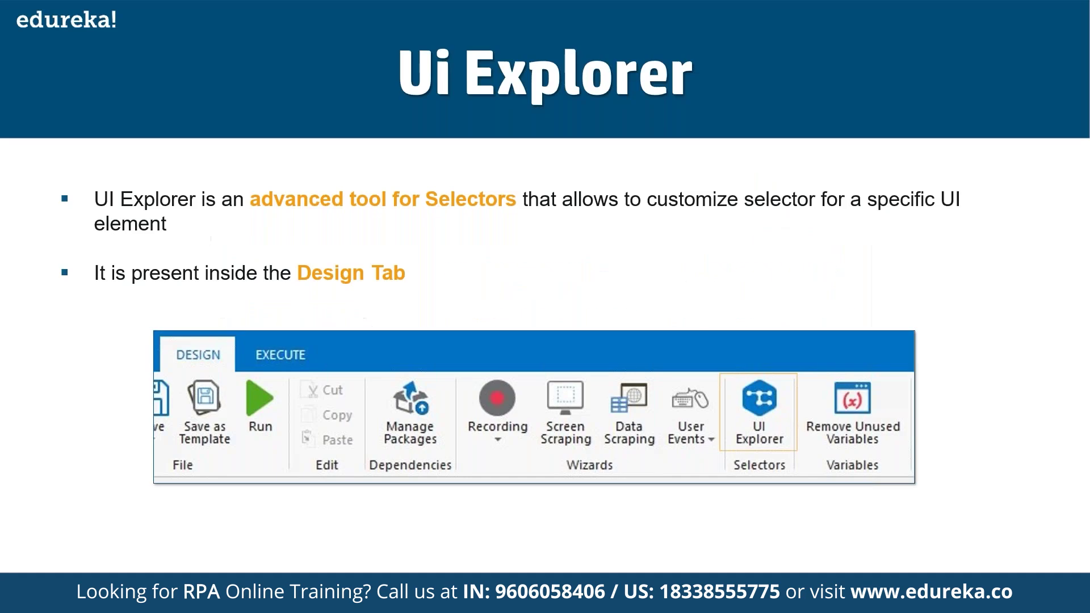
pyautogui.hotkey('alt', 'Tab')
pyautogui.press('Tab')
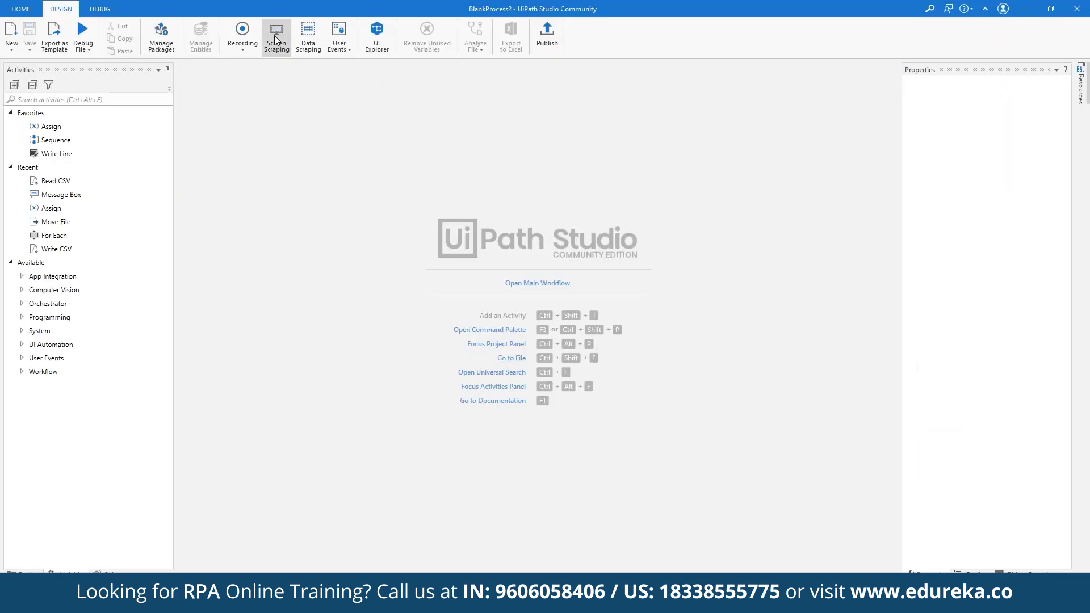
pyautogui.hotkey('alt', 'Tab')
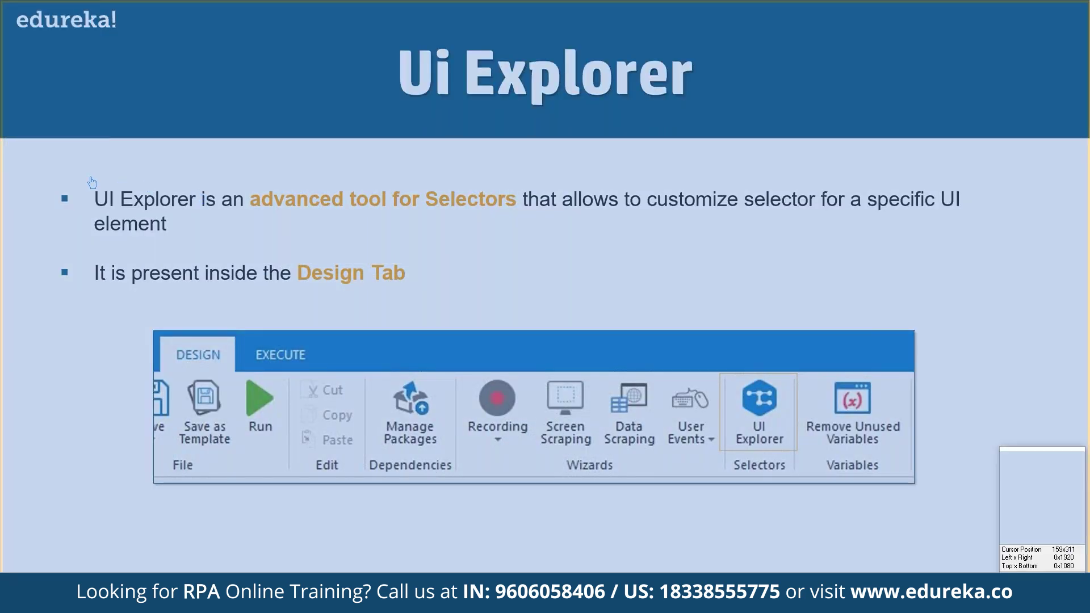
pyautogui.hotkey('alt', 'Tab')
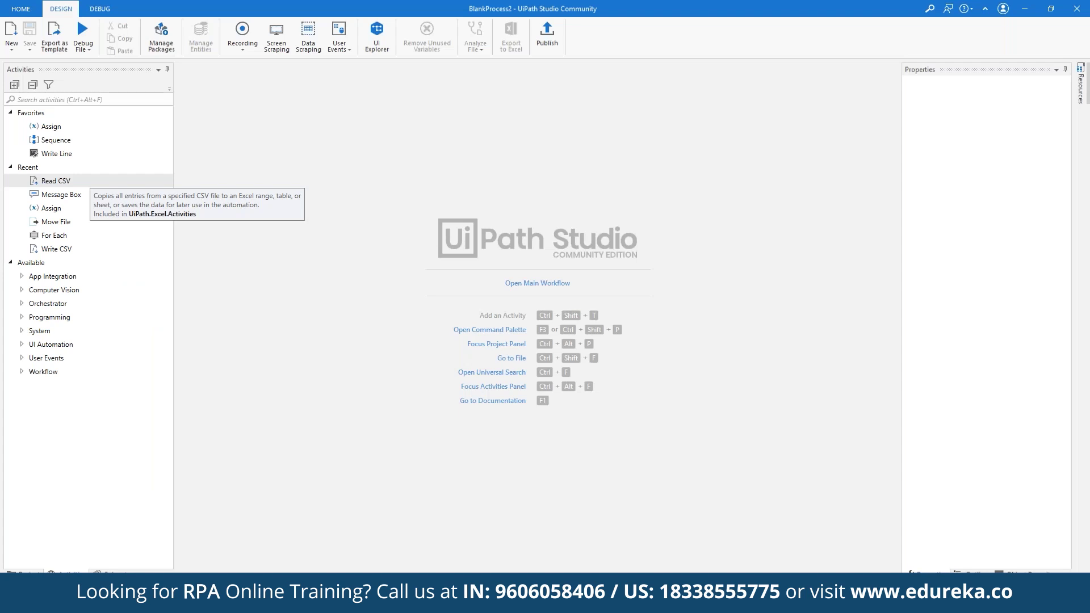
# - Try to screen-scrape the orange caption area in the "Meet the robots" section of uipath.com, and dismiss the wizard
pyautogui.hotkey('alt', 'Tab')
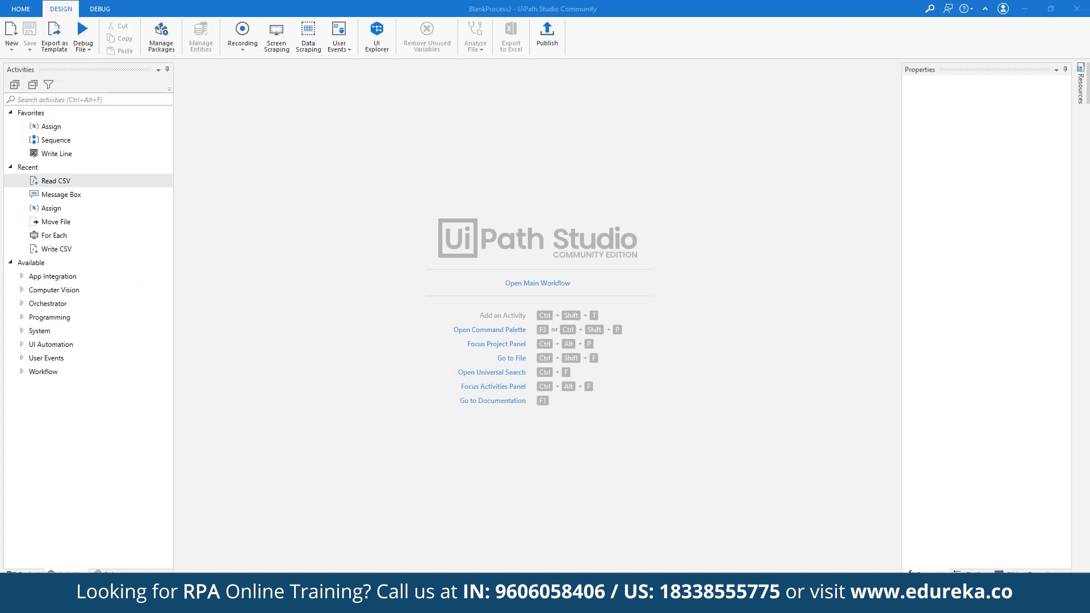
pyautogui.scroll(-5, 630, 309)
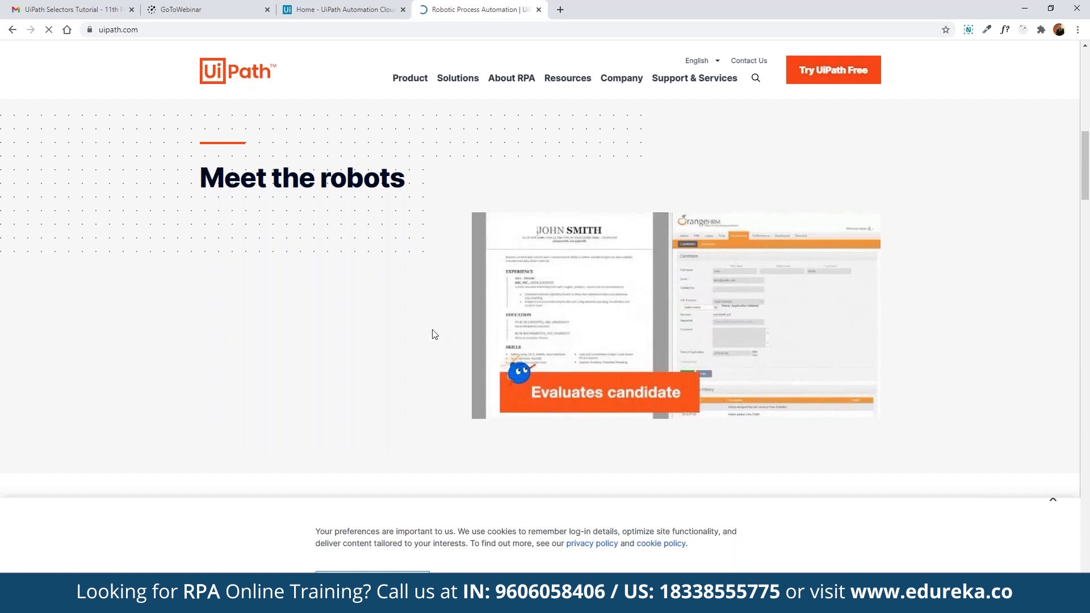
pyautogui.hotkey('alt', 'Tab')
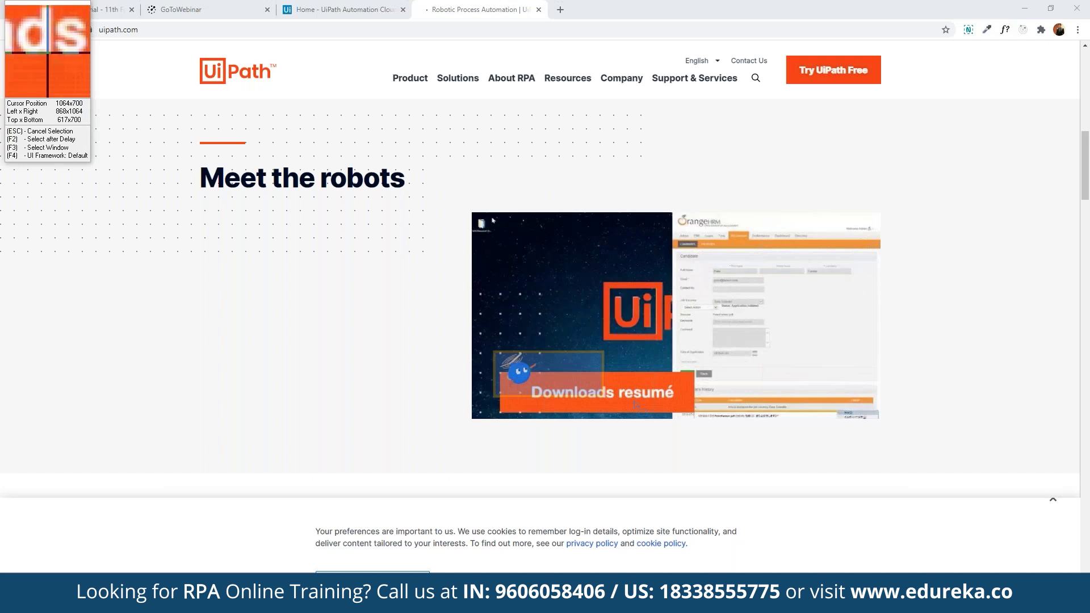
pyautogui.moveTo(636, 404); pyautogui.dragTo(697, 416)
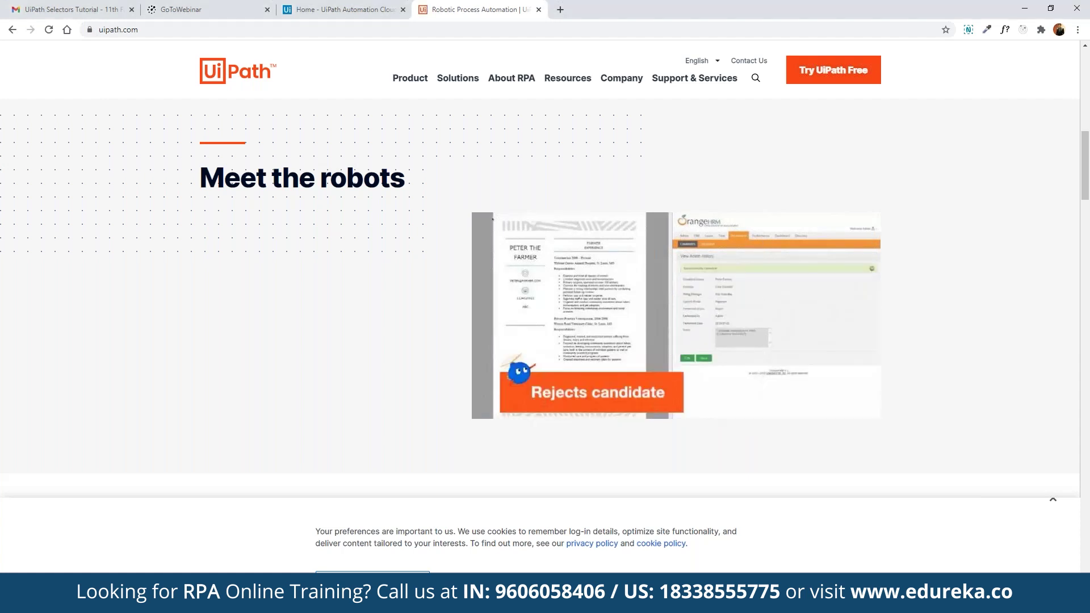
pyautogui.click(788, 126)
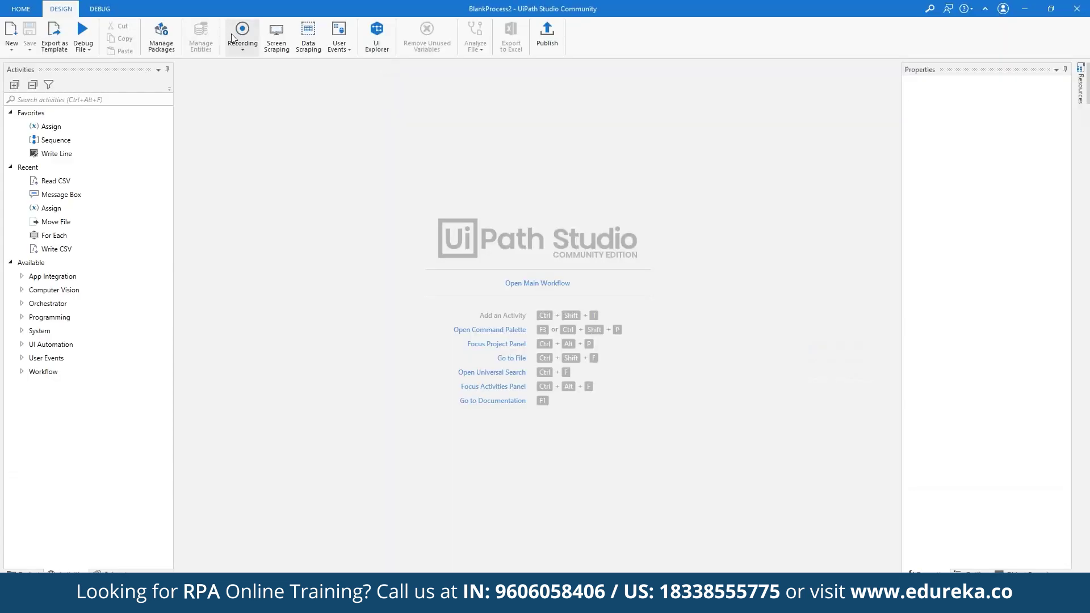
# - Screen-scrape the cookie notice text on the UiPath home page, and close the Screen Scraper Wizard without finishing
pyautogui.click(276, 35)
pyautogui.moveTo(317, 527); pyautogui.dragTo(676, 558)
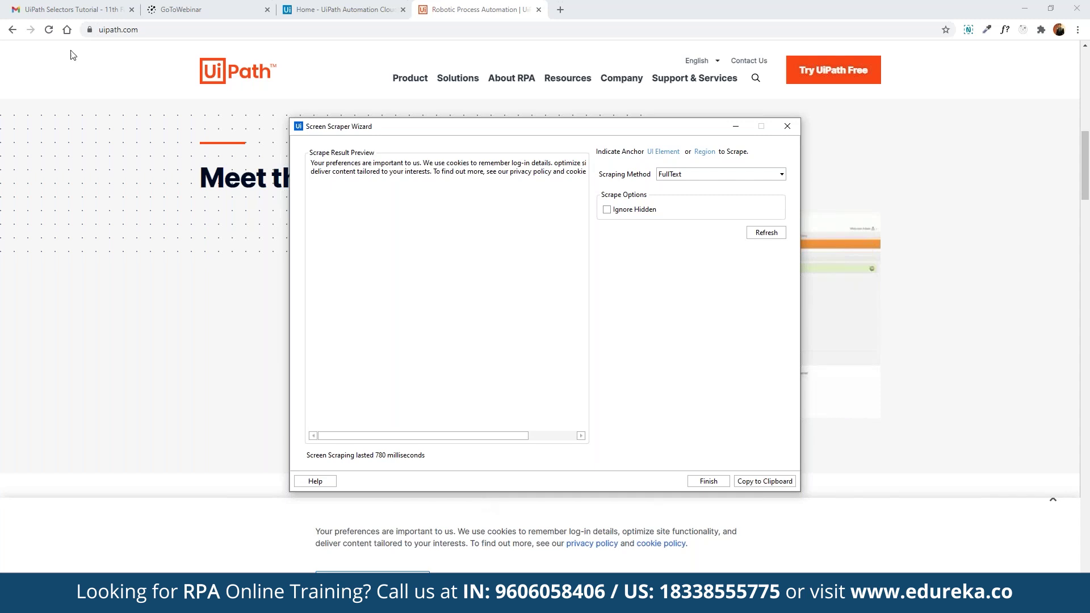
pyautogui.doubleClick(359, 169)
pyautogui.click(360, 169)
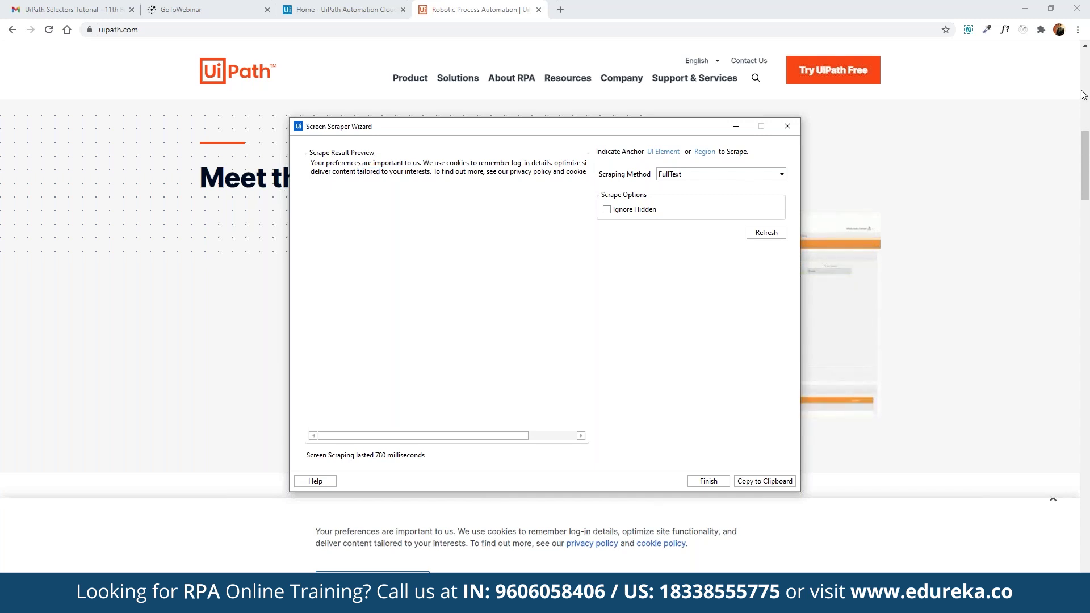
pyautogui.click(788, 126)
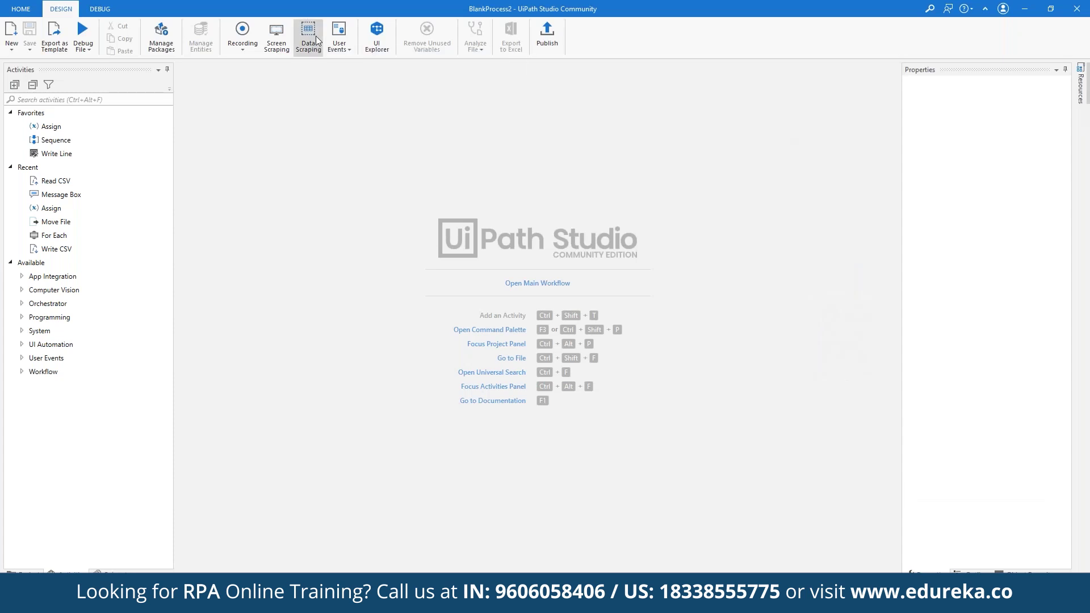
# - Start Data Scraping with the cookie notice text as the first element, and cancel the Extract Wizard
pyautogui.click(316, 36)
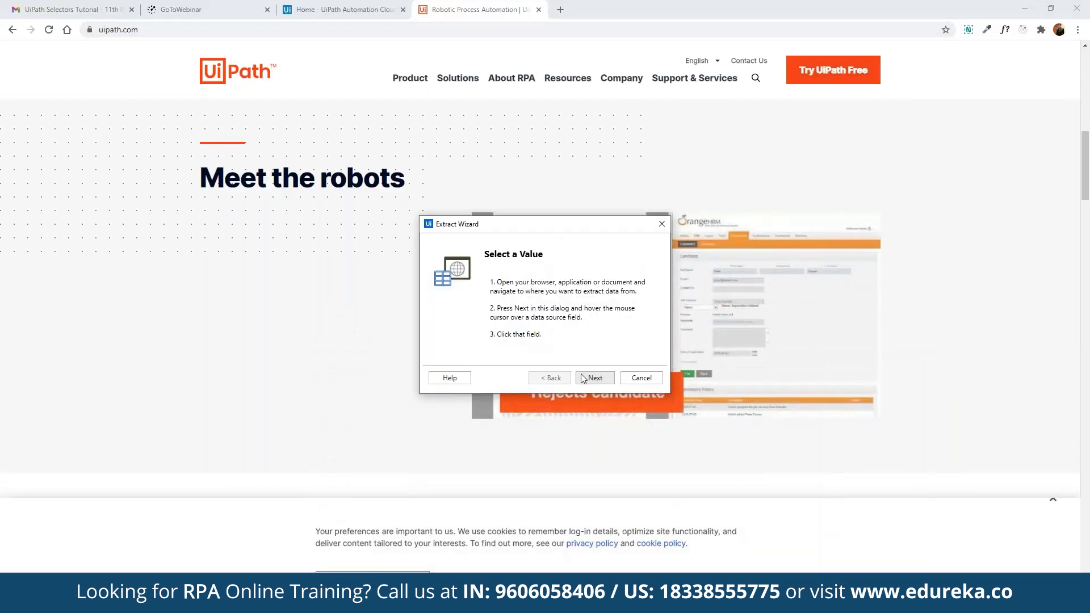
pyautogui.click(593, 378)
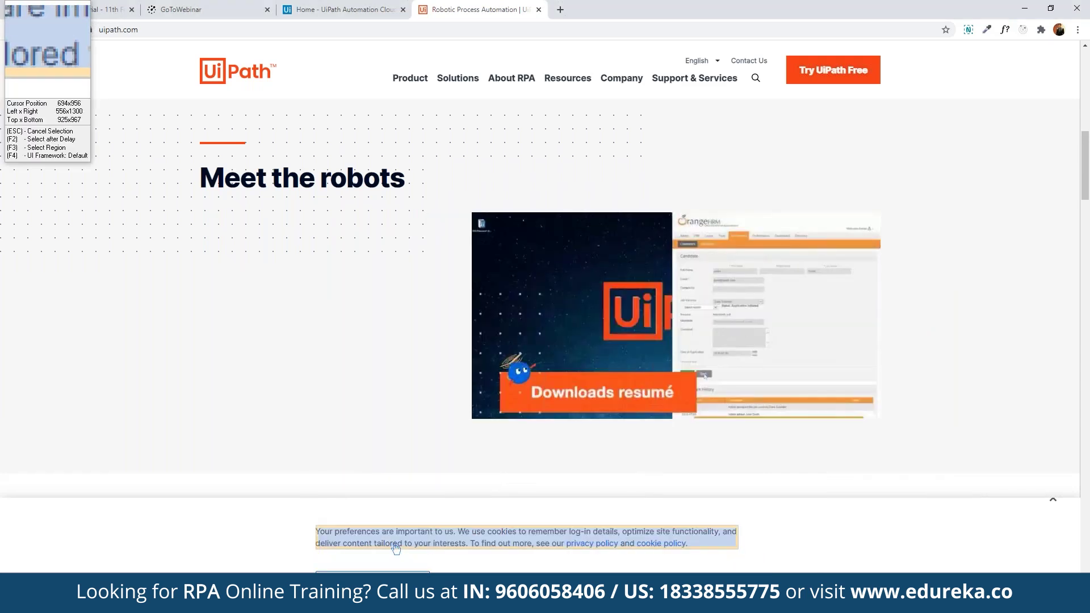
pyautogui.click(396, 546)
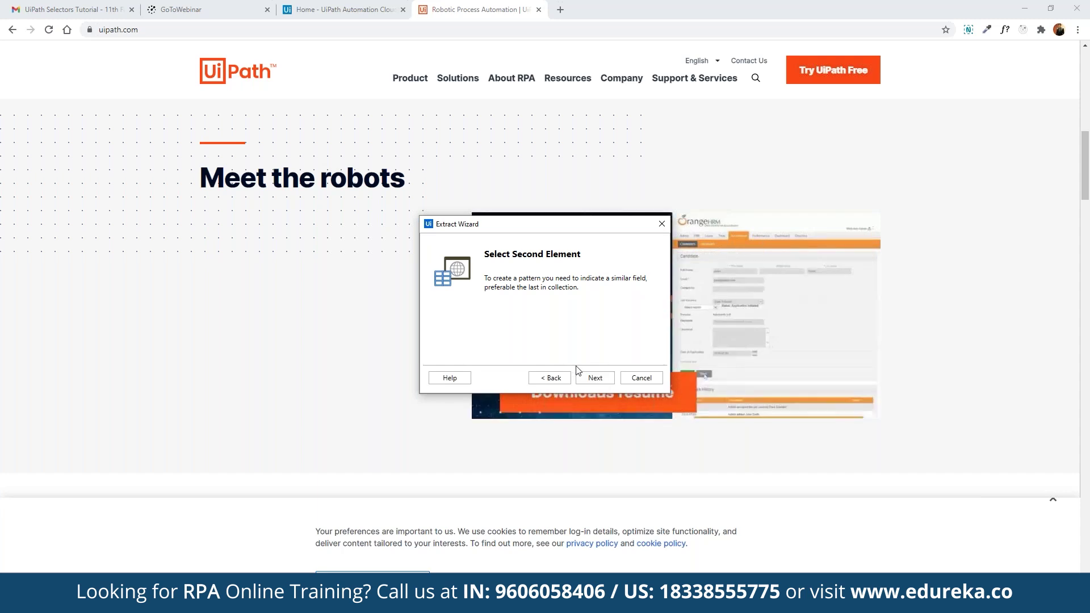
pyautogui.click(662, 225)
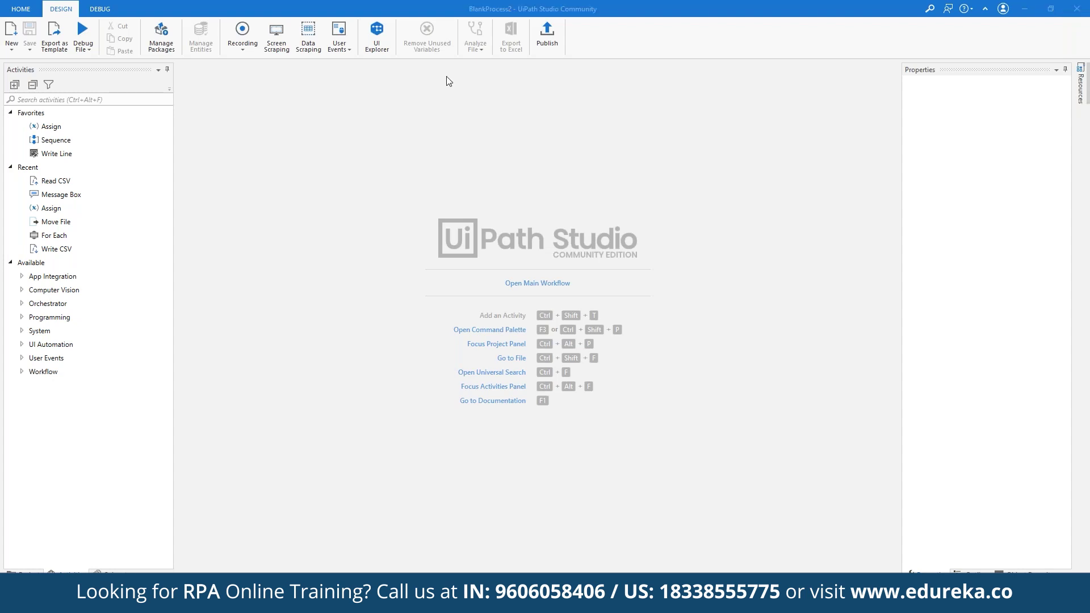
# - Start an On Click Element user event and dismiss the New Sequence dialog without creating a workflow
pyautogui.click(352, 47)
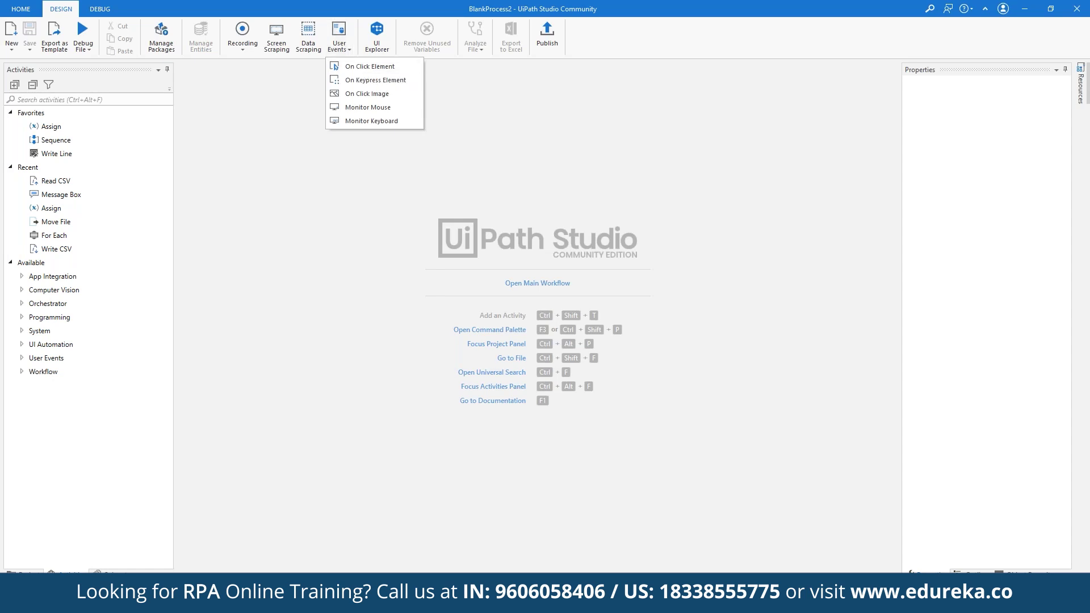
pyautogui.click(352, 66)
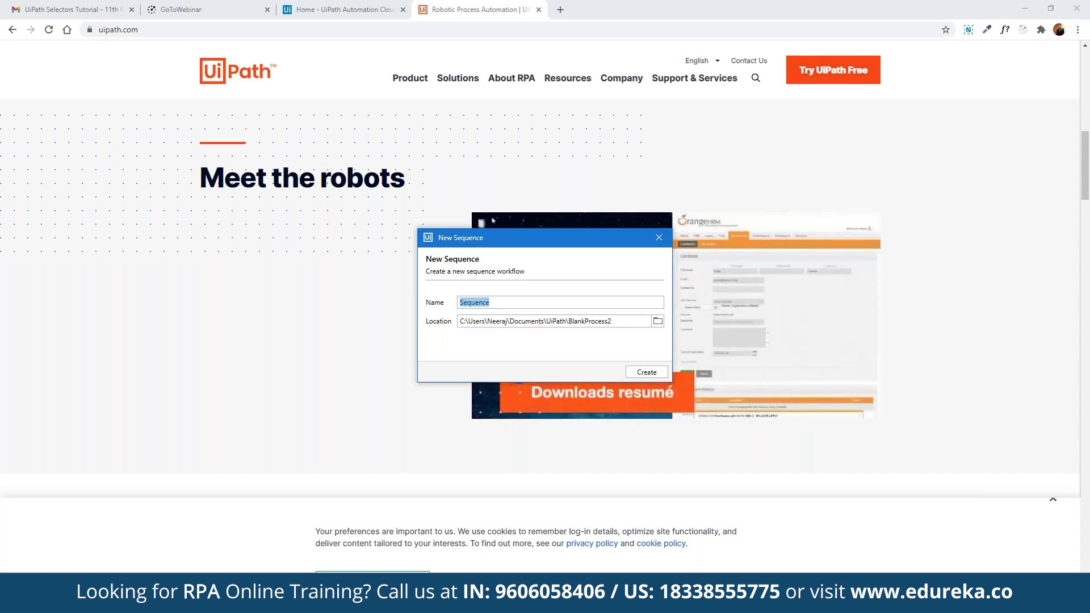
pyautogui.click(848, 181)
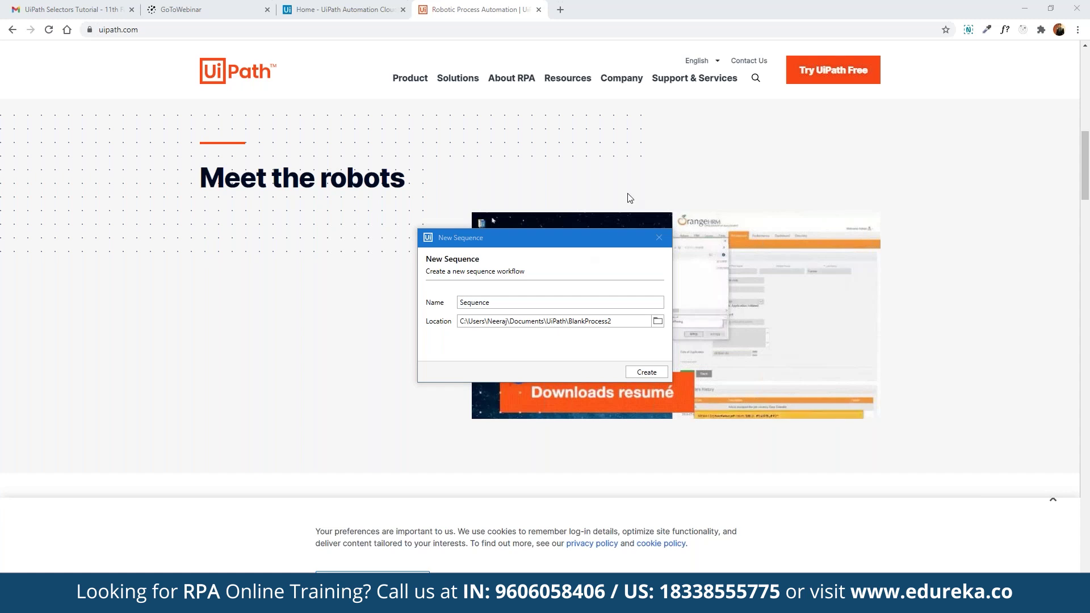
pyautogui.click(641, 237)
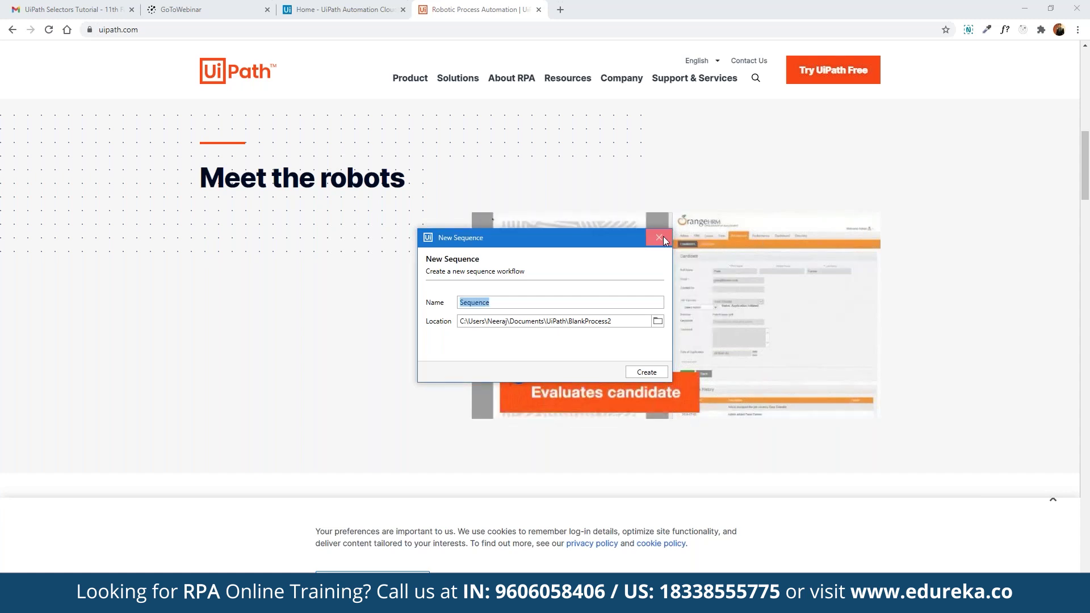
pyautogui.click(661, 237)
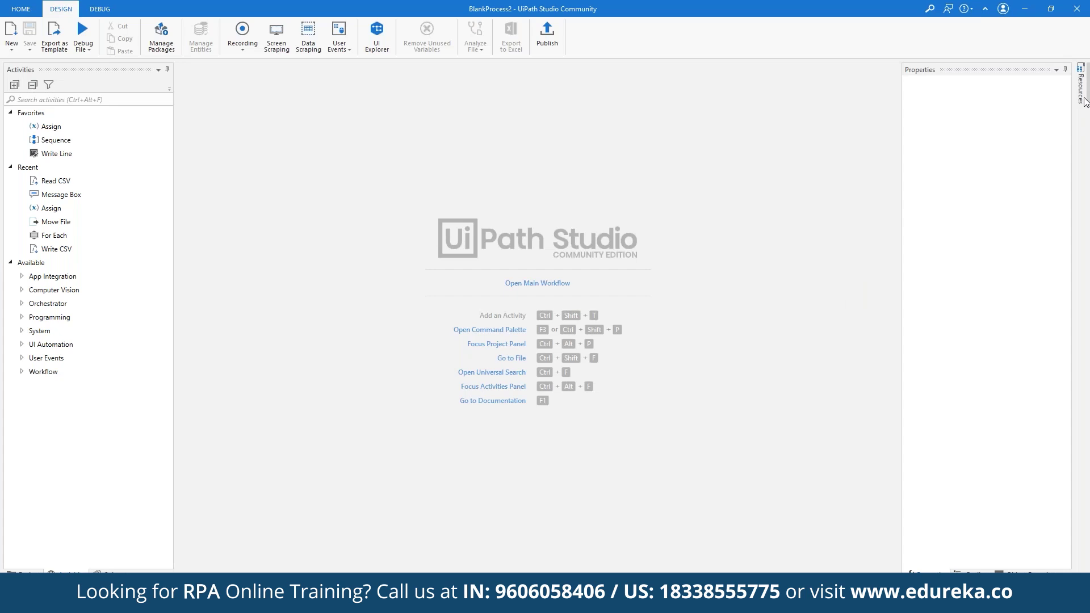
# - Open UI Explorer, enlarge its window and reposition it near the middle of the UiPath Studio workspace
pyautogui.hotkey('alt', 'Tab')
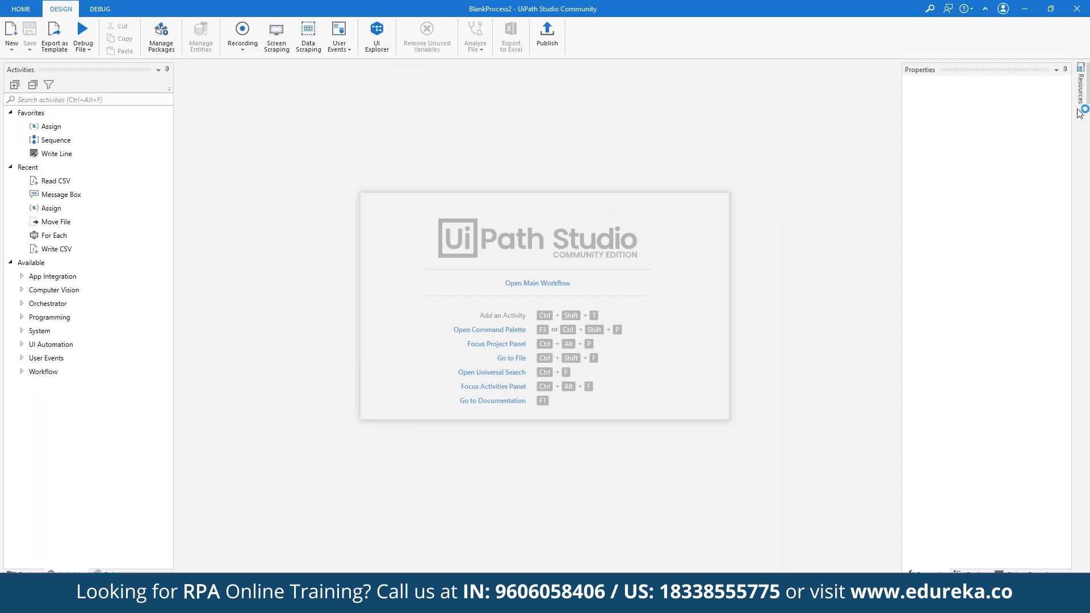
pyautogui.moveTo(734, 421); pyautogui.dragTo(887, 495)
pyautogui.moveTo(615, 202); pyautogui.dragTo(543, 151)
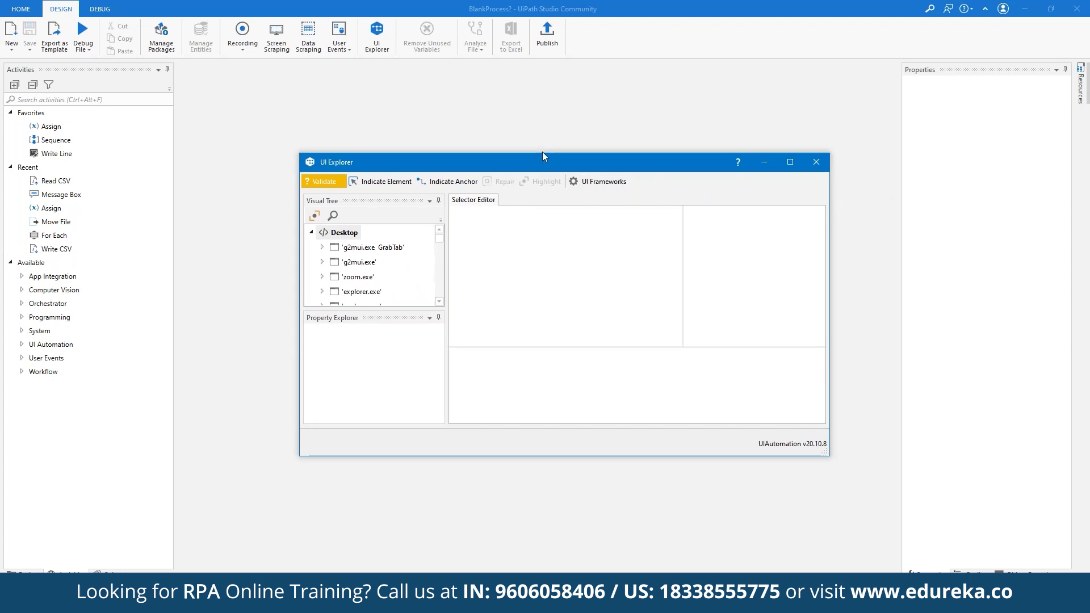
pyautogui.moveTo(542, 153); pyautogui.dragTo(539, 174)
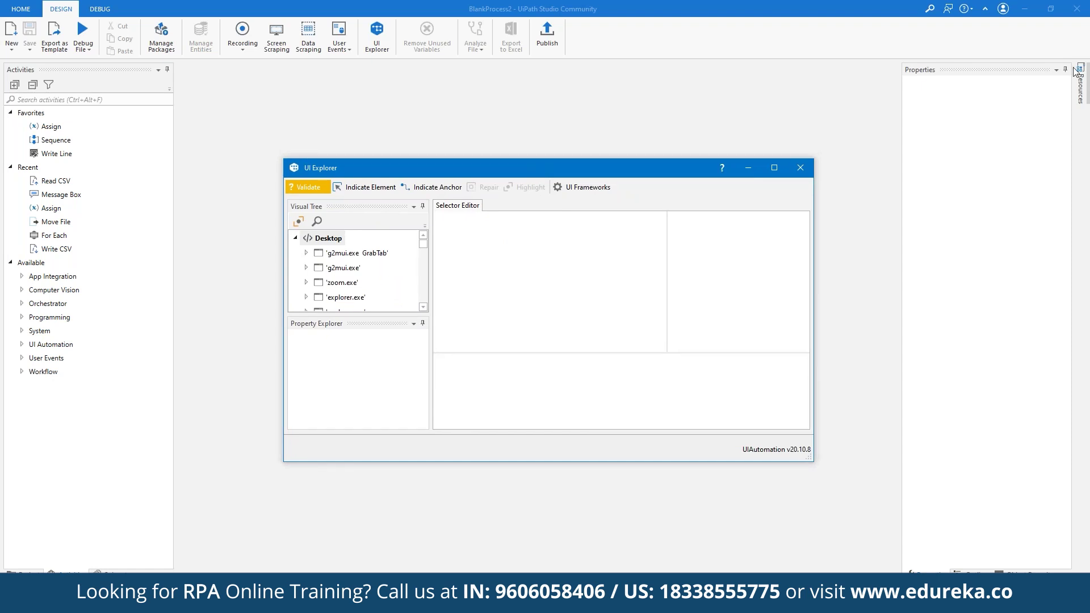
pyautogui.click(1079, 96)
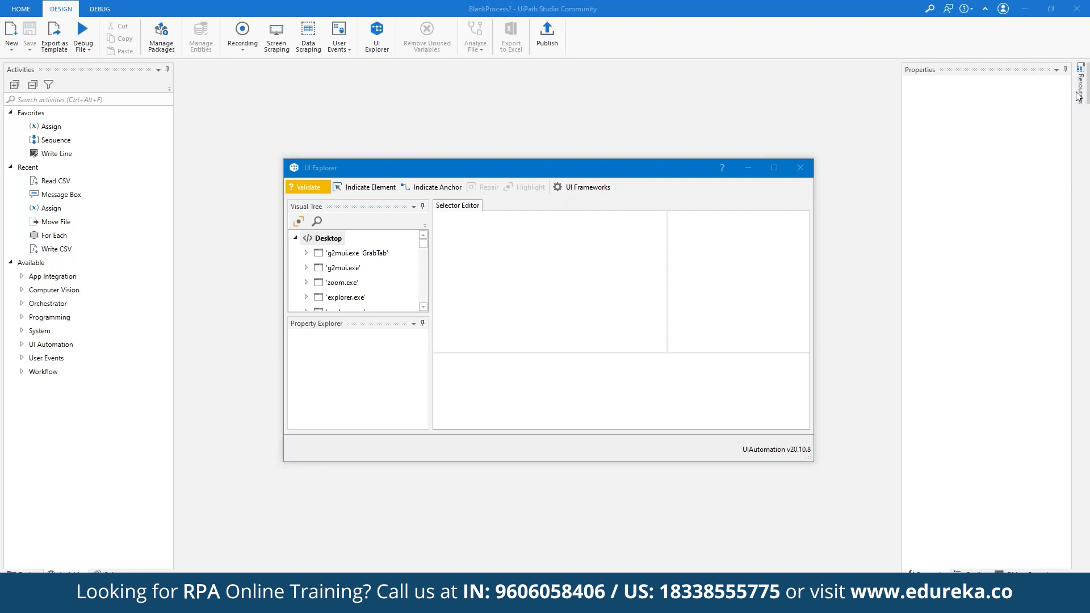
# - Show the search options for UI Explorer's Visual Tree and set it to search by cls
pyautogui.click(801, 168)
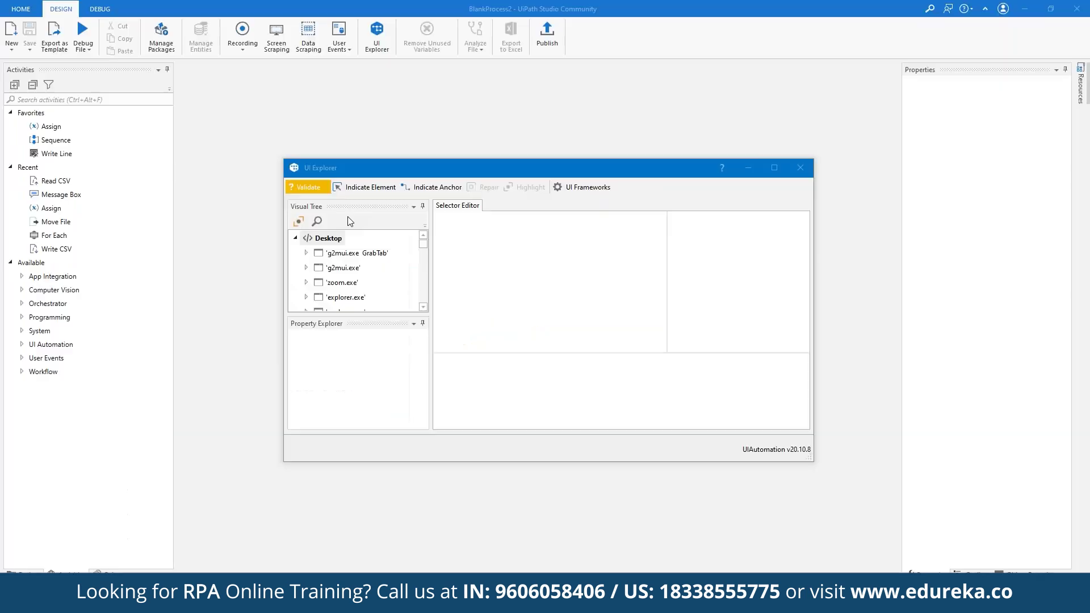
pyautogui.click(317, 220)
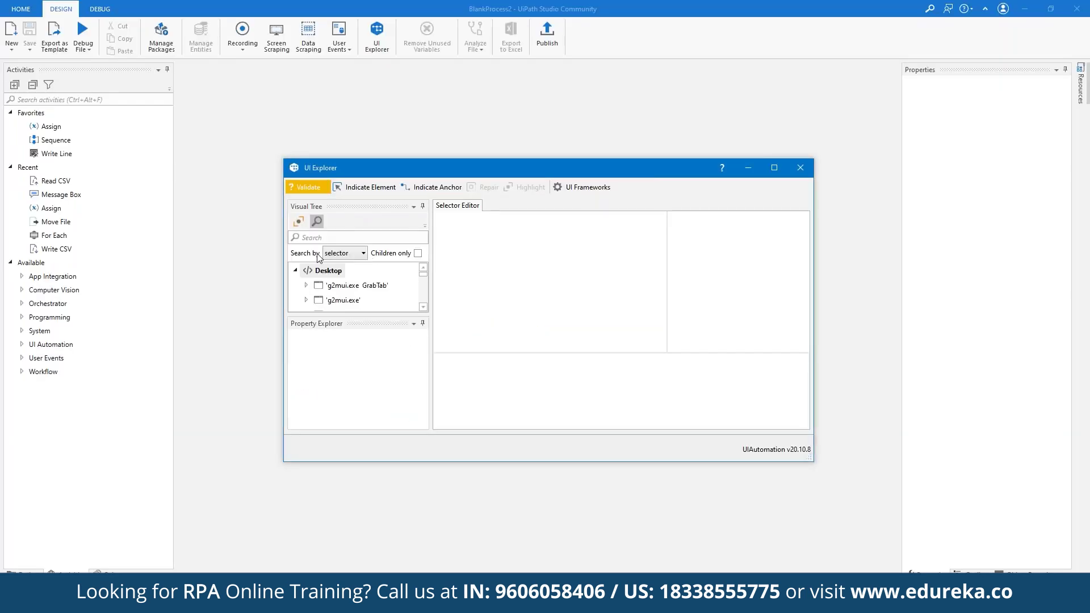
pyautogui.click(355, 253)
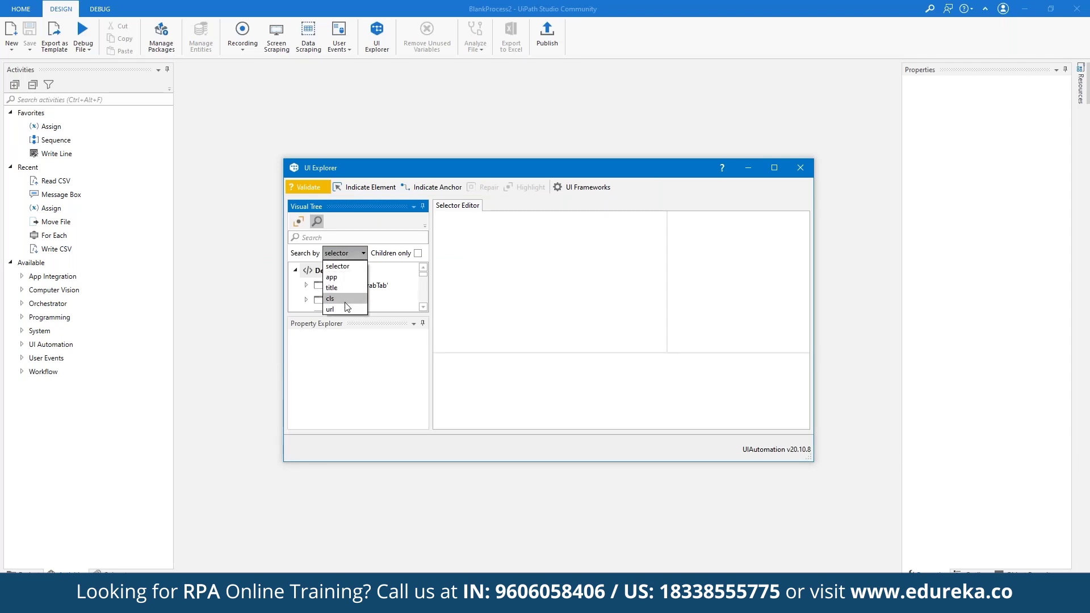
pyautogui.click(345, 297)
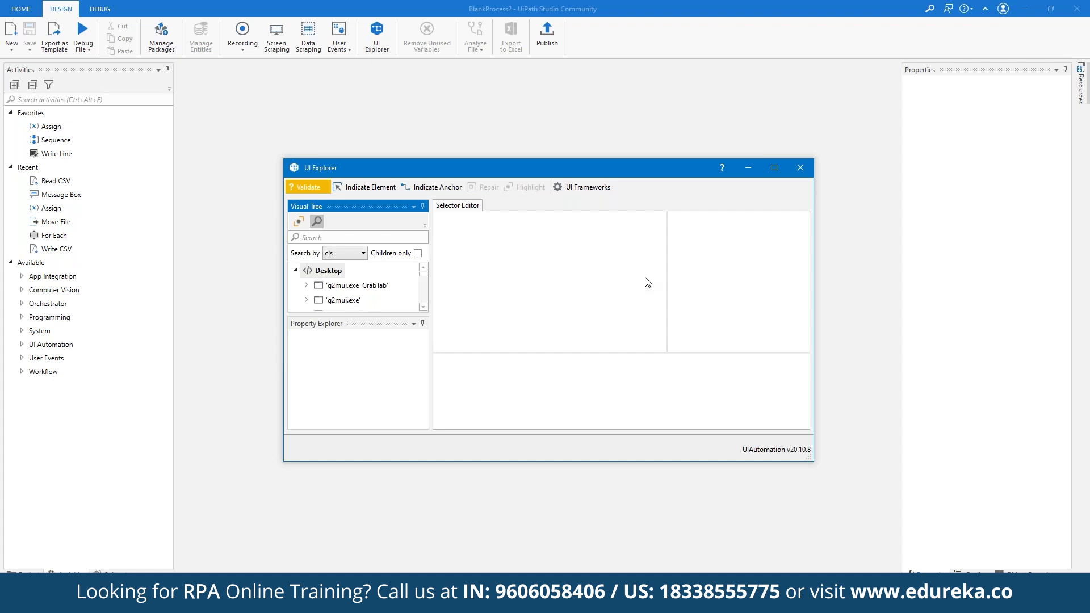
pyautogui.click(1081, 98)
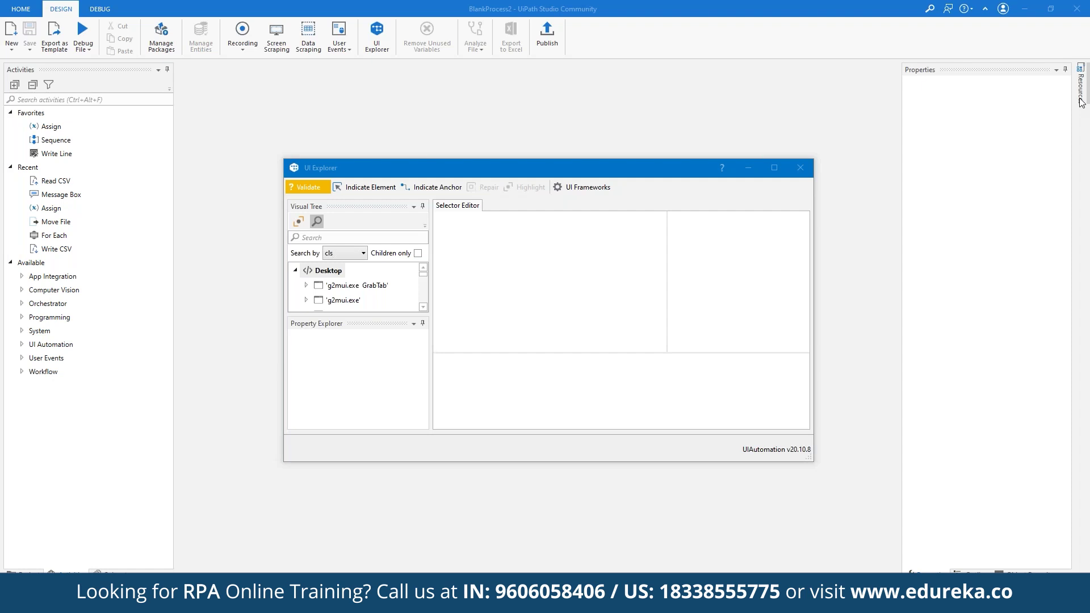
# - Restrict the Visual Tree search to children only and set it to search by title
pyautogui.click(418, 253)
pyautogui.click(339, 253)
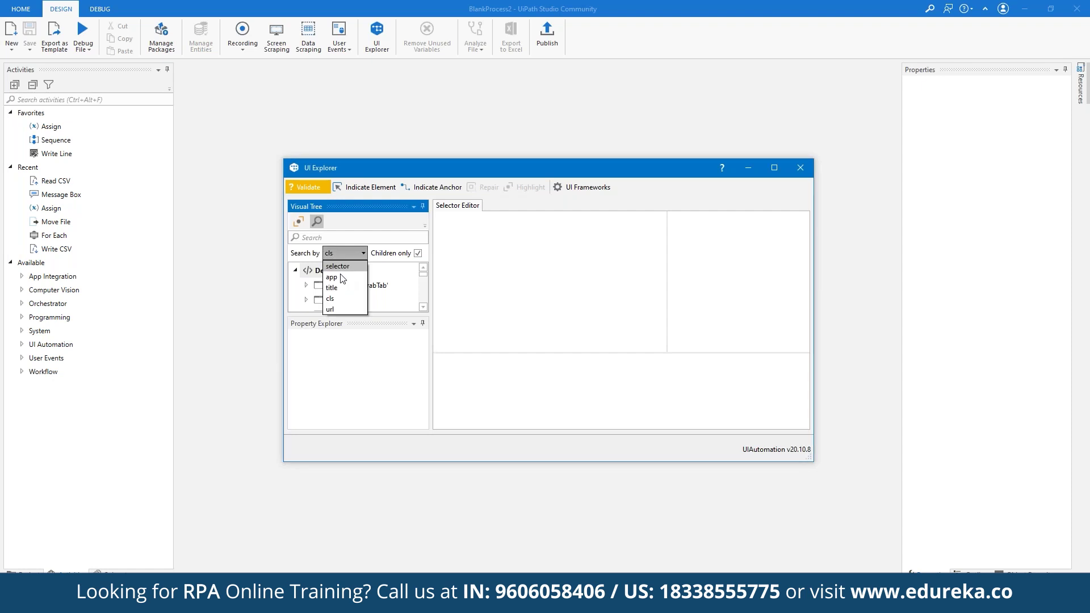
pyautogui.click(339, 287)
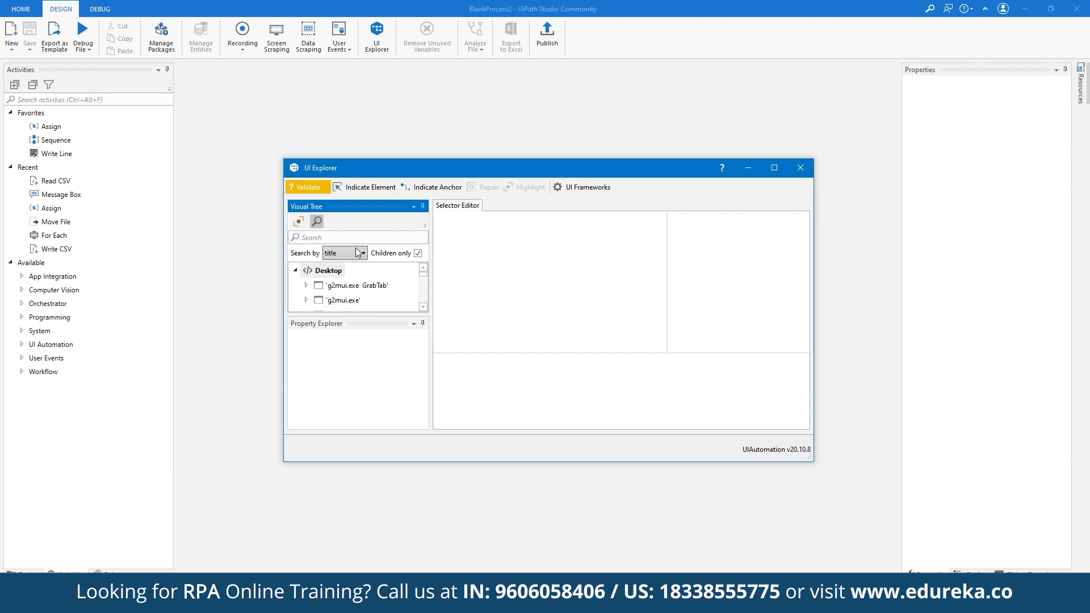
pyautogui.click(357, 282)
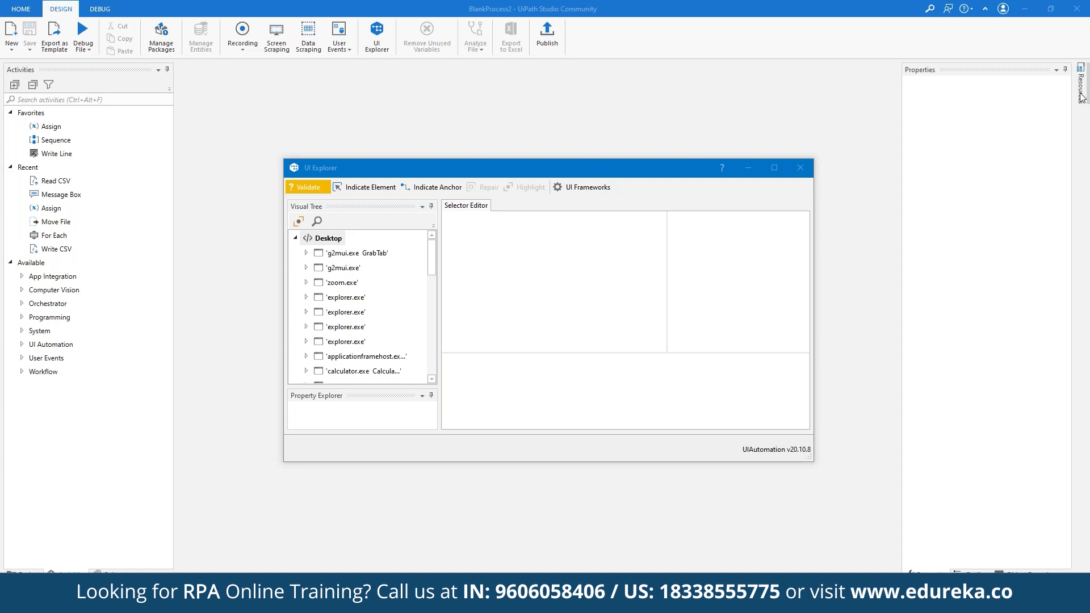
# - Browse the applications listed in the Visual Tree and expand the chrome.exe UiPath node
pyautogui.scroll(-8, 329, 320)
pyautogui.scroll(6, 328, 316)
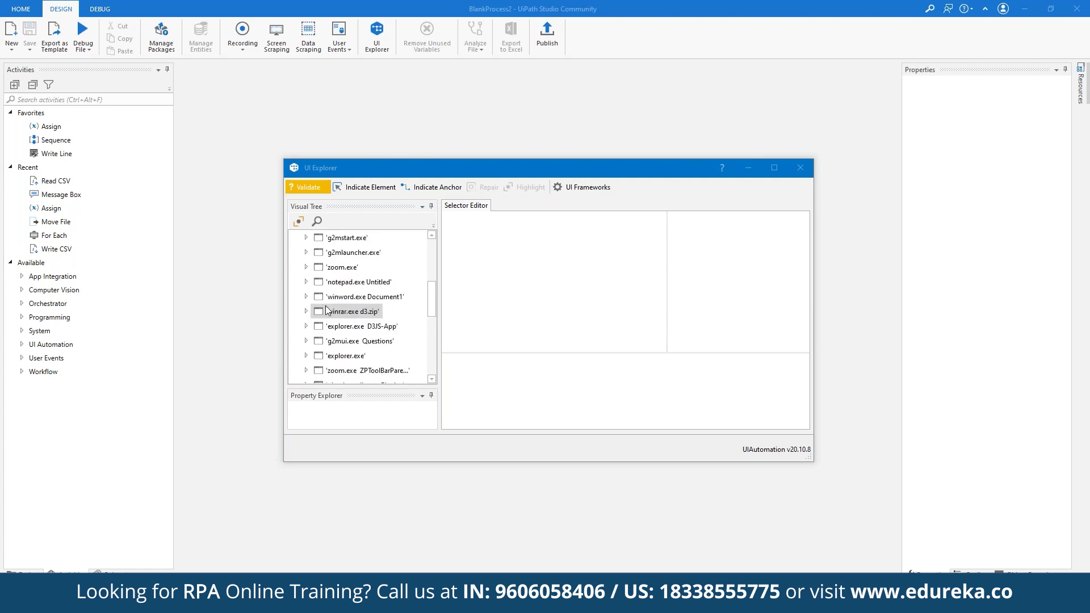
pyautogui.scroll(1, 328, 310)
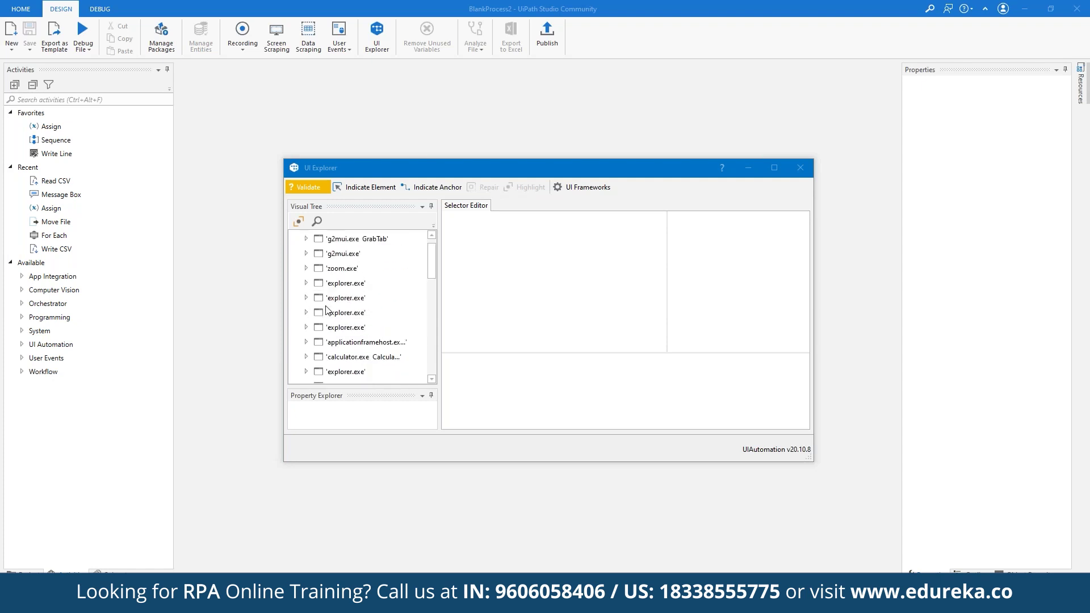
pyautogui.scroll(1, 328, 306)
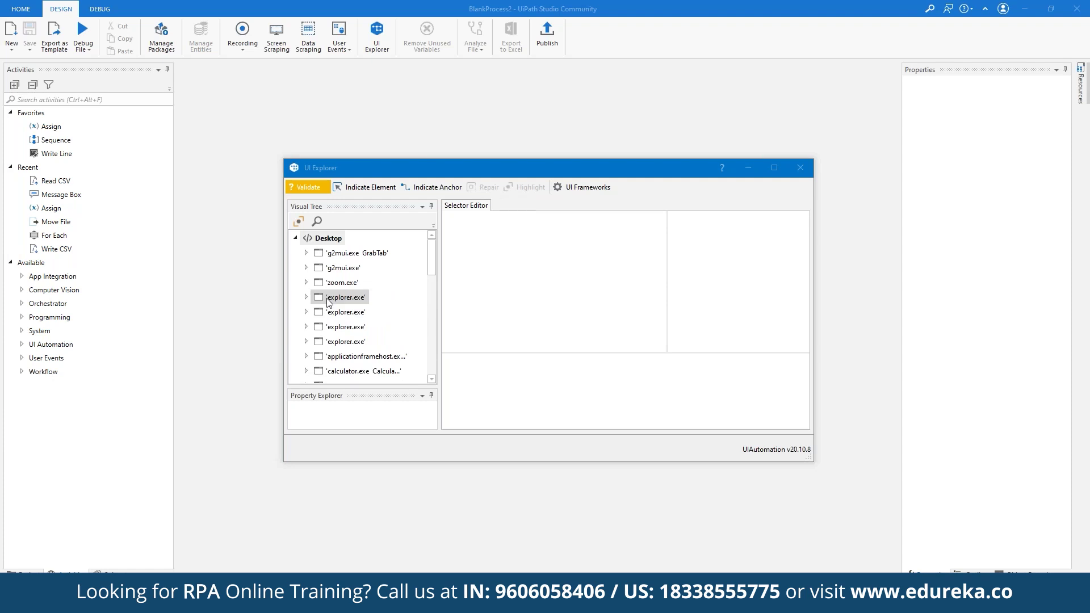
pyautogui.moveTo(488, 602)
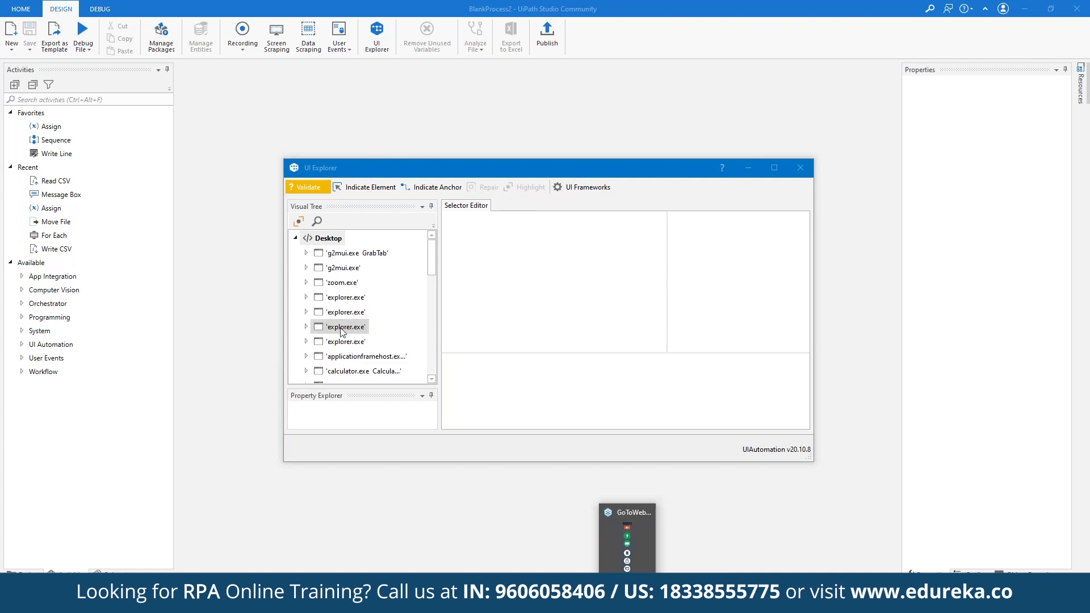
pyautogui.scroll(-15, 343, 332)
pyautogui.doubleClick(357, 305)
# - Enlarge the Property Explorer and review the properties of the chrome.exe UiPath node
pyautogui.moveTo(389, 387); pyautogui.dragTo(397, 280)
pyautogui.scroll(-1, 372, 361)
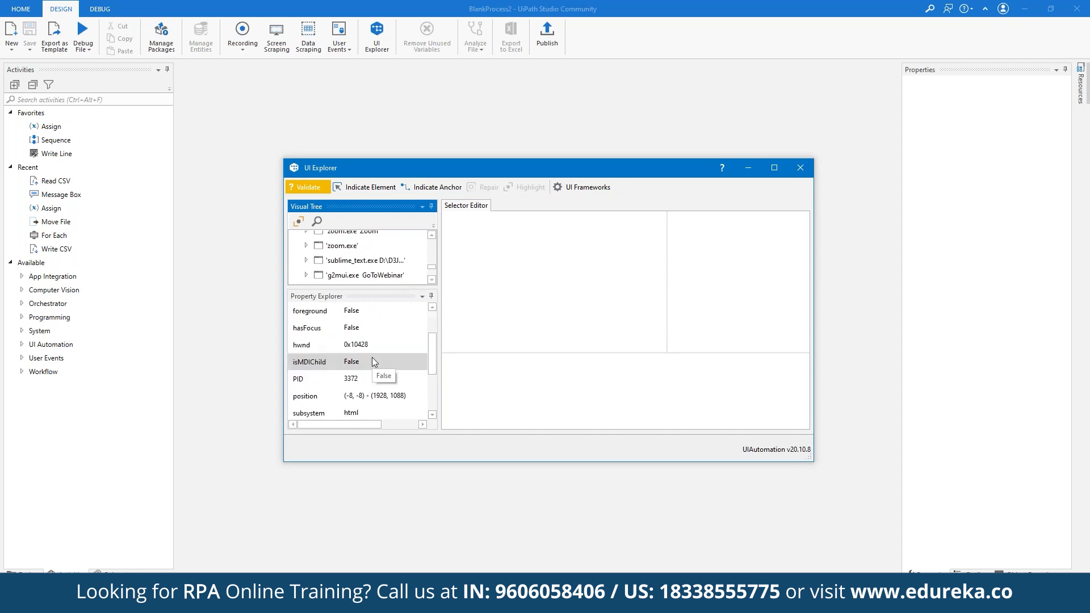
pyautogui.scroll(-1, 373, 357)
pyautogui.scroll(2, 372, 356)
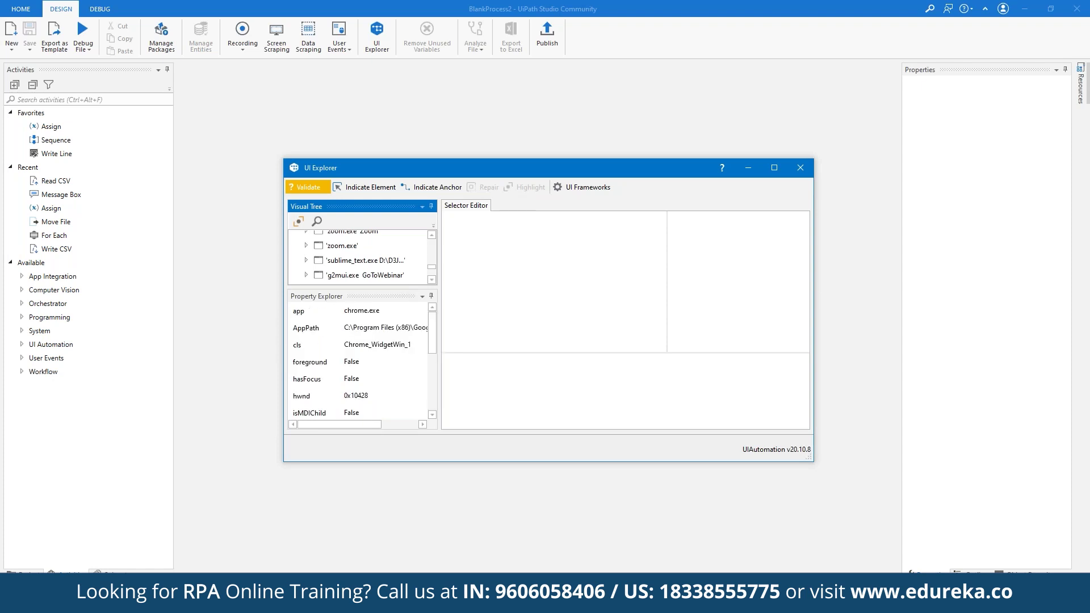
# - Shrink the Property Explorer, select the HEAD node under chrome.exe UiPath and look through its properties
pyautogui.moveTo(356, 290); pyautogui.dragTo(356, 390)
pyautogui.click(347, 320)
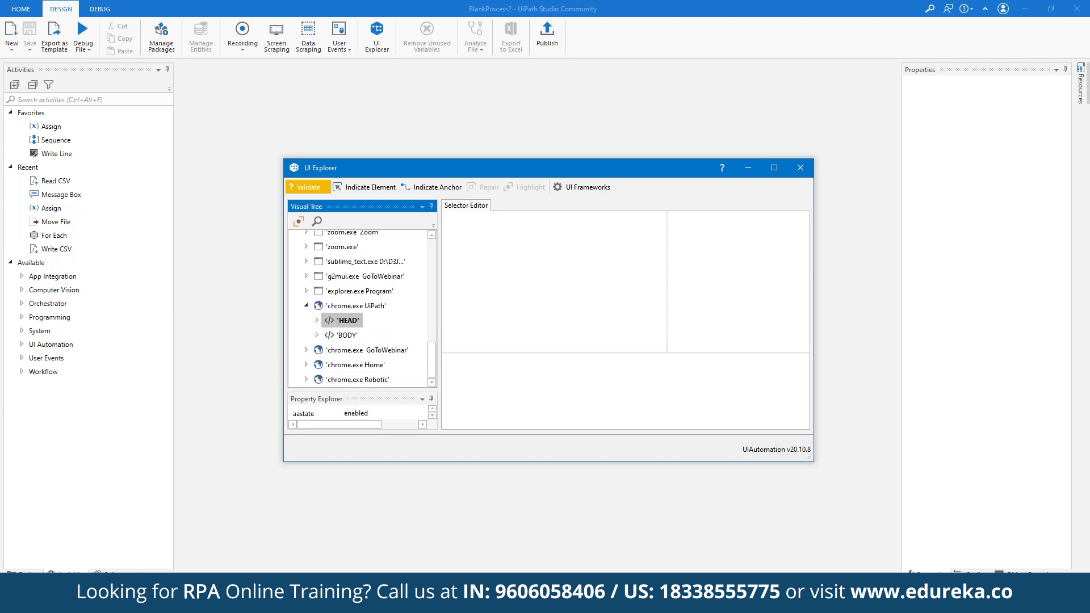
pyautogui.scroll(-2, 352, 411)
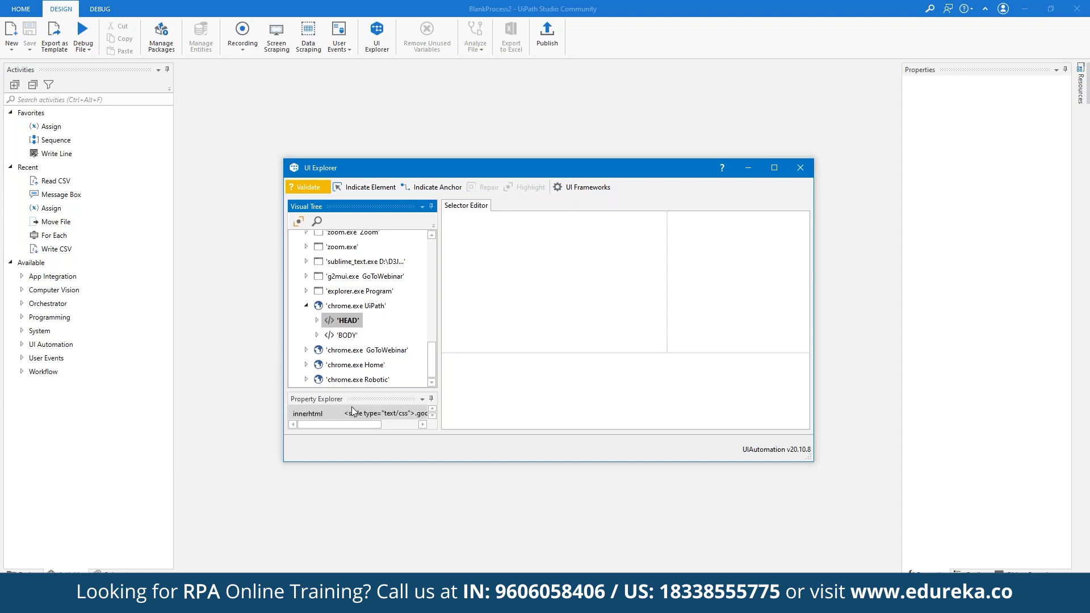
pyautogui.scroll(-3, 353, 411)
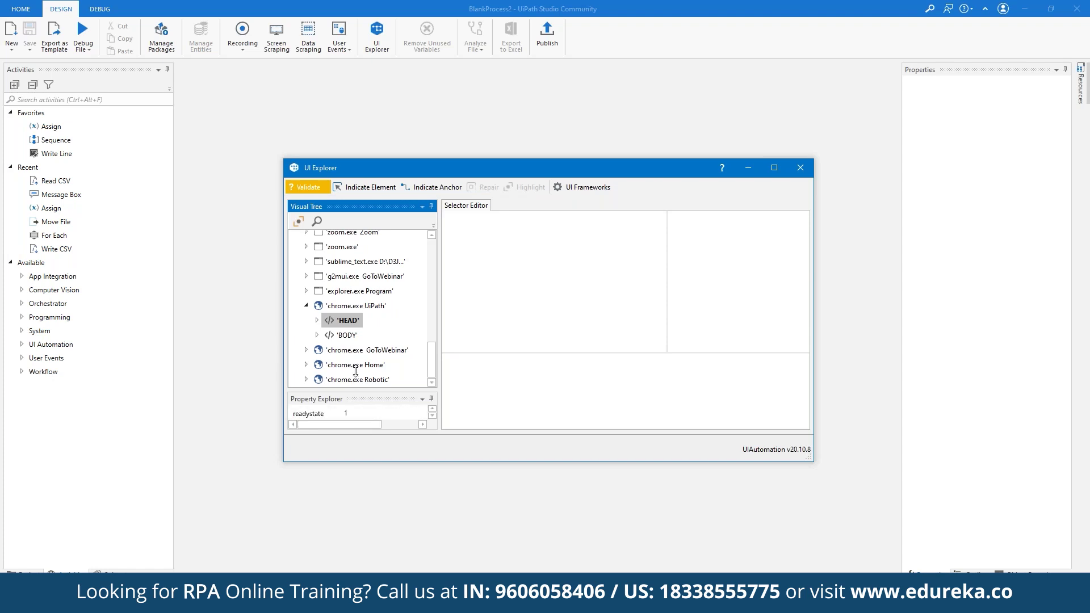
# - Expand the HEAD node, select one of its STYLE elements and browse the remaining child elements
pyautogui.moveTo(356, 371); pyautogui.dragTo(360, 328)
pyautogui.scroll(5, 362, 377)
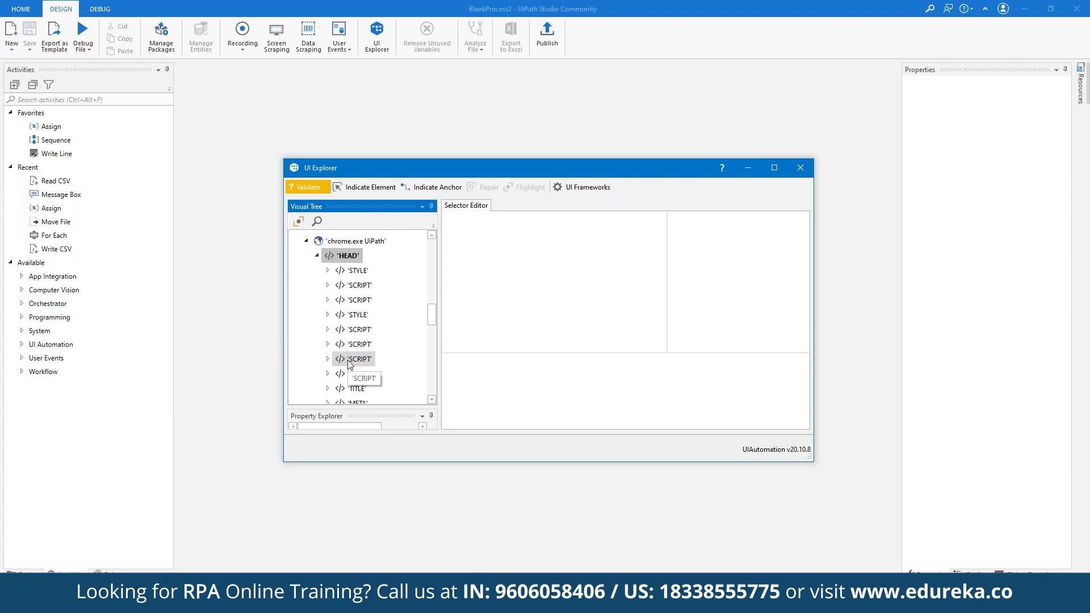
pyautogui.scroll(-3, 348, 362)
pyautogui.scroll(-1, 350, 365)
pyautogui.click(356, 338)
pyautogui.scroll(-6, 368, 386)
pyautogui.scroll(-8, 367, 385)
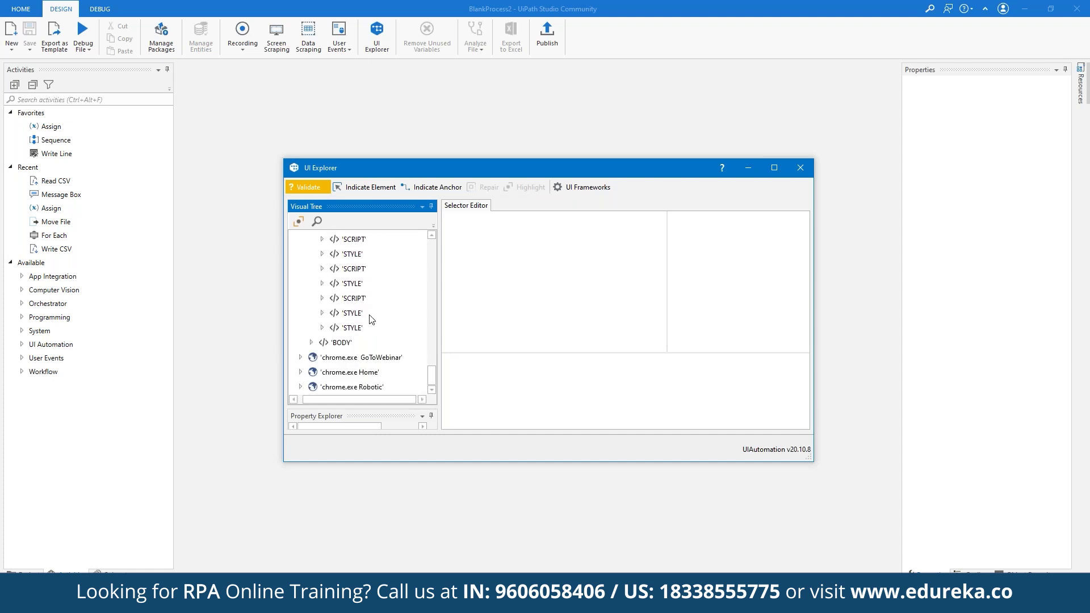
pyautogui.click(1083, 101)
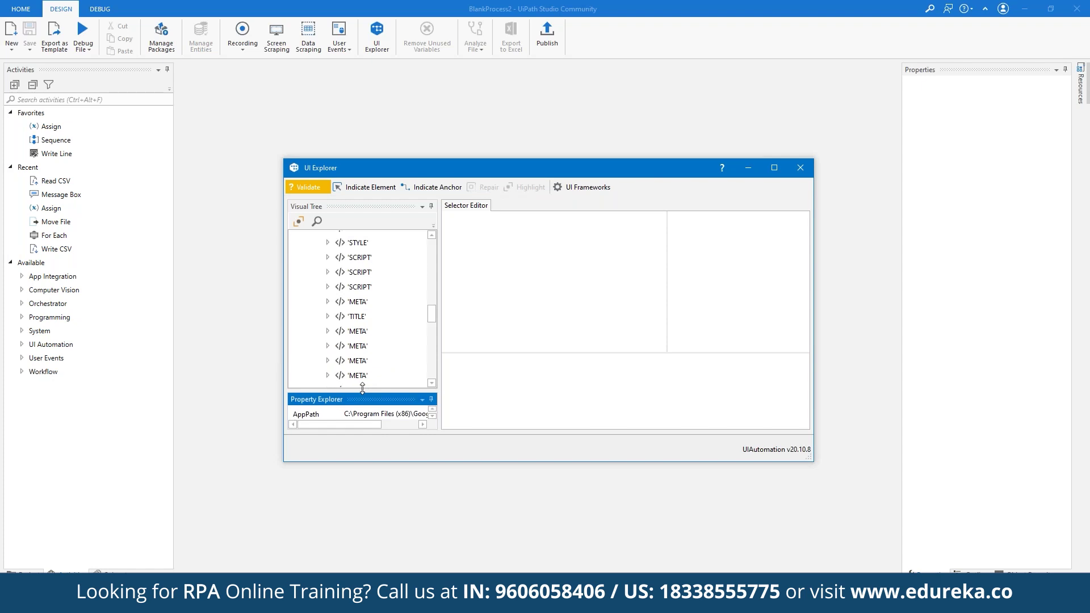
# - Enlarge the Property Explorer and examine the STYLE element's css-selector and cls properties
pyautogui.moveTo(361, 385); pyautogui.dragTo(367, 262)
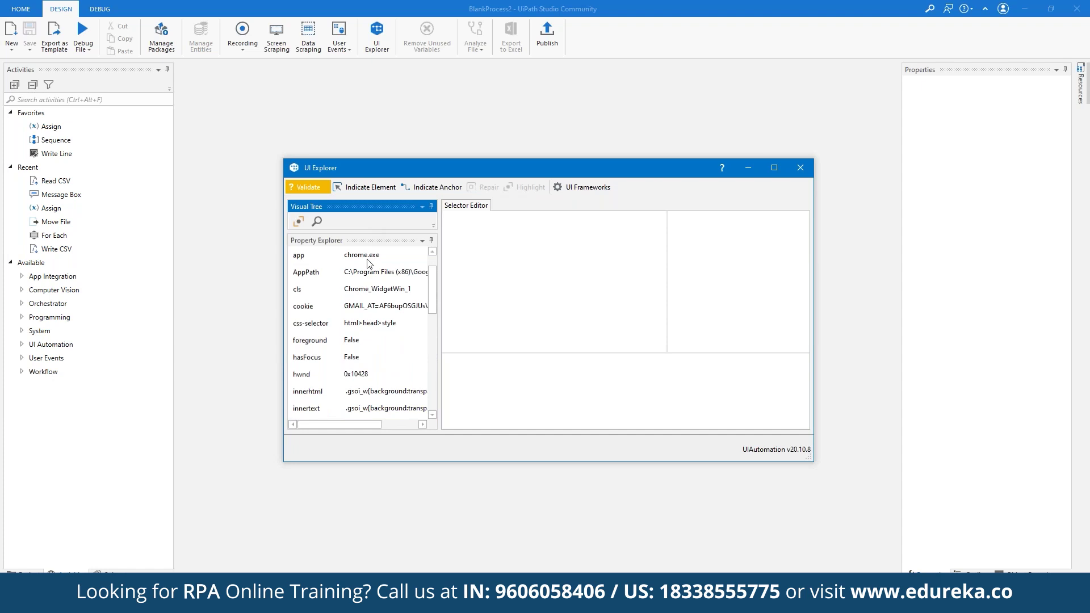
pyautogui.click(372, 325)
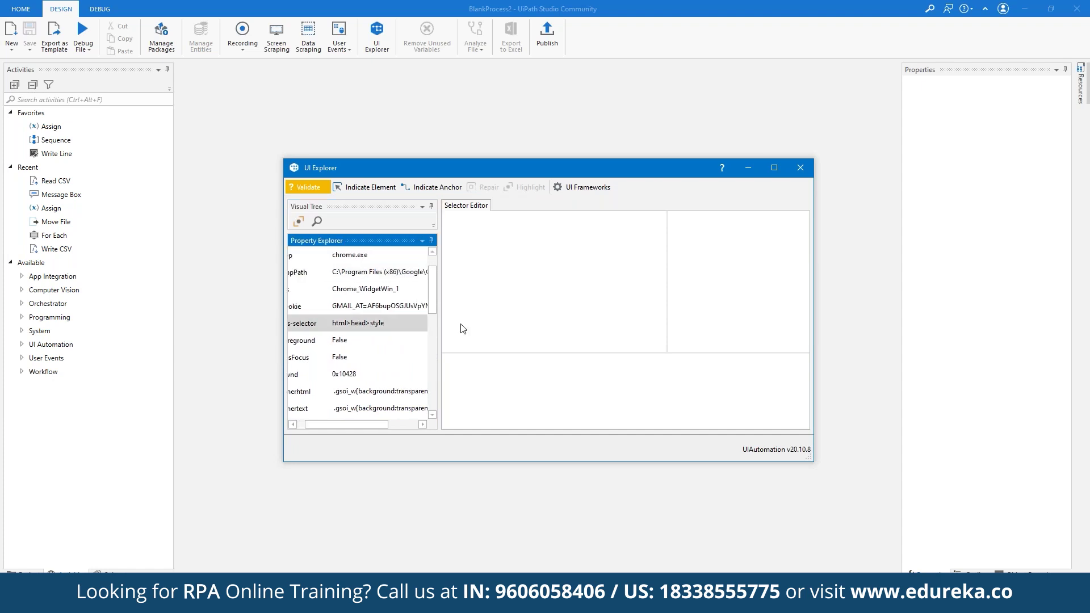
pyautogui.click(332, 290)
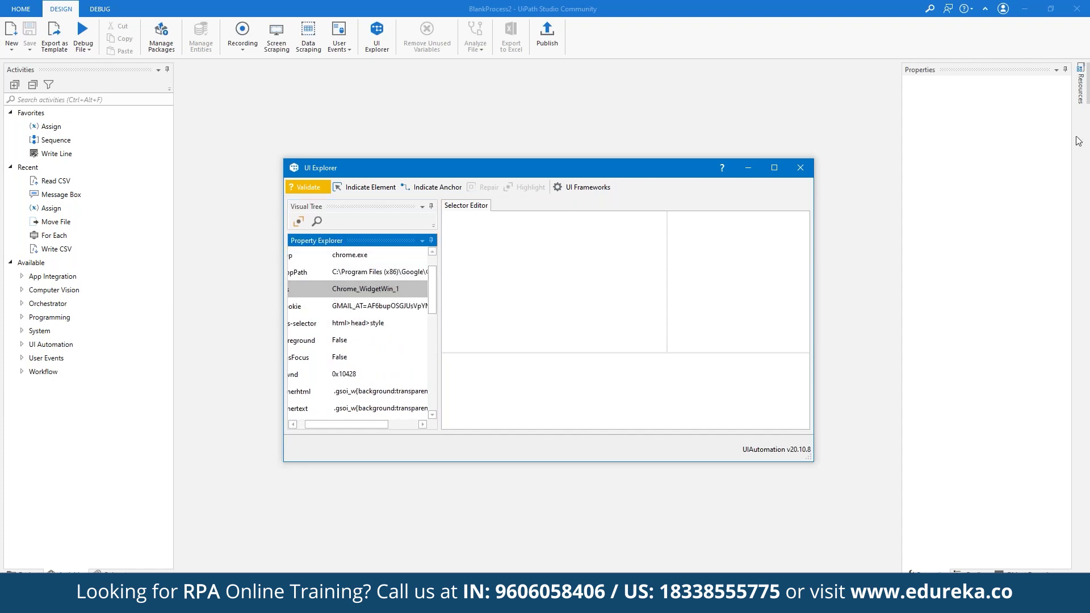
pyautogui.click(1080, 95)
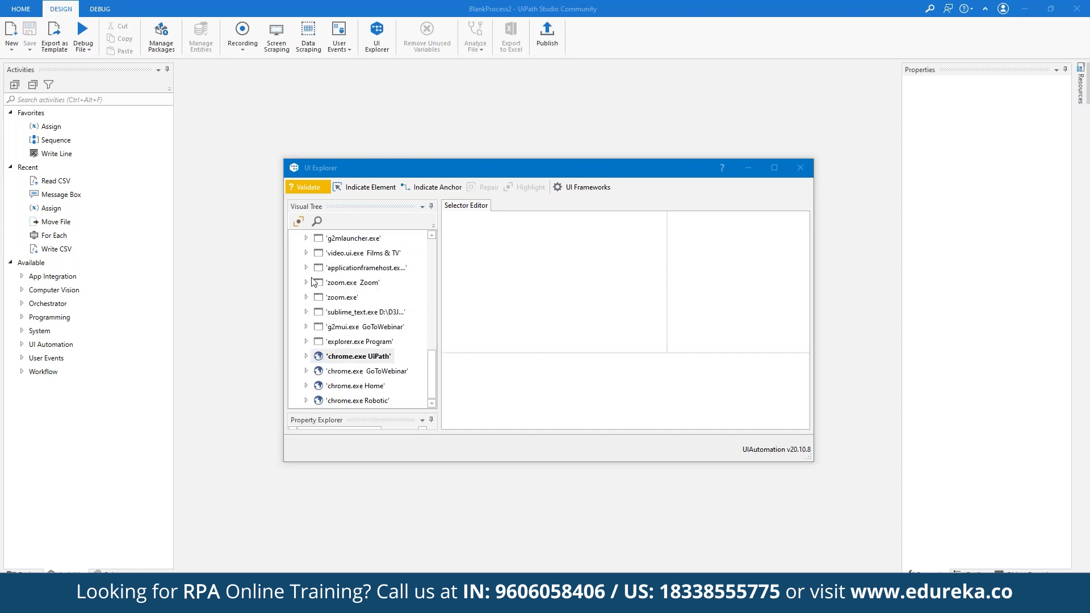
# - Expand the explorer.exe and Start nodes in the Visual Tree and open the 'menu bar Application' element
pyautogui.click(305, 298)
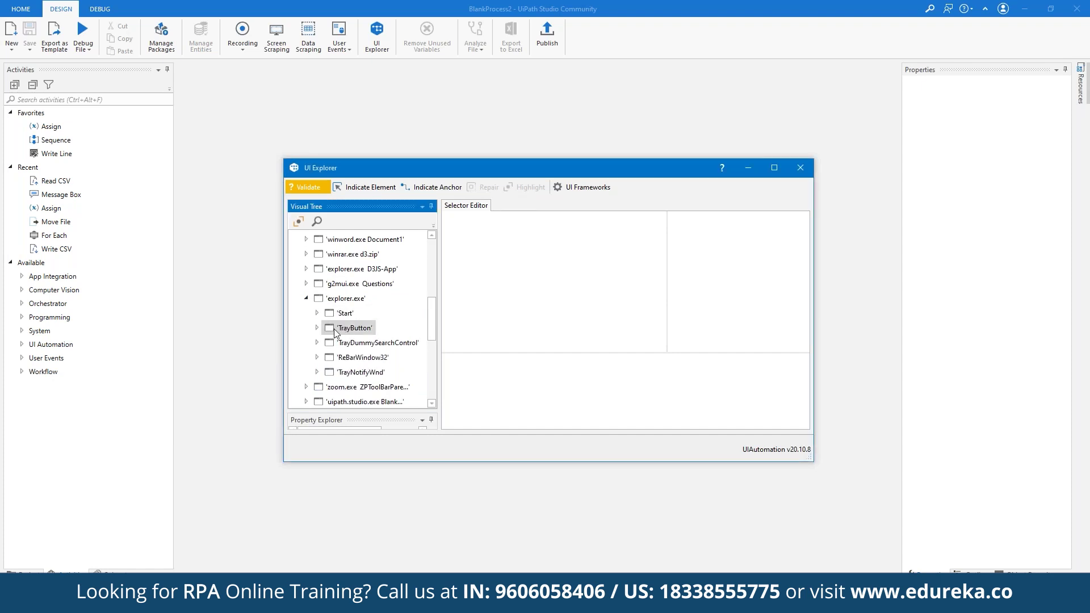
pyautogui.click(317, 313)
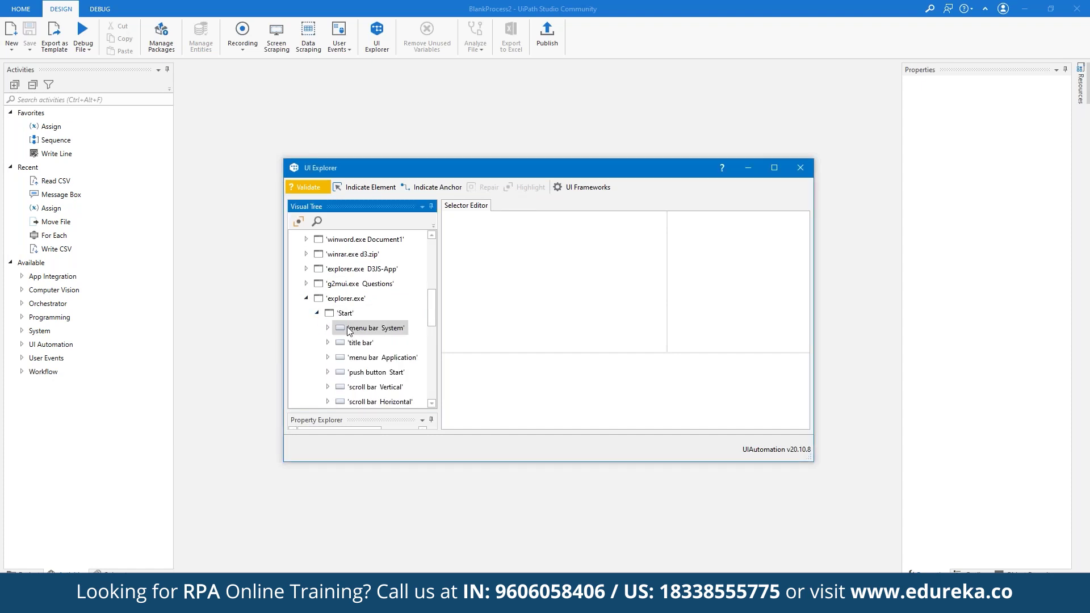
pyautogui.scroll(-2, 364, 318)
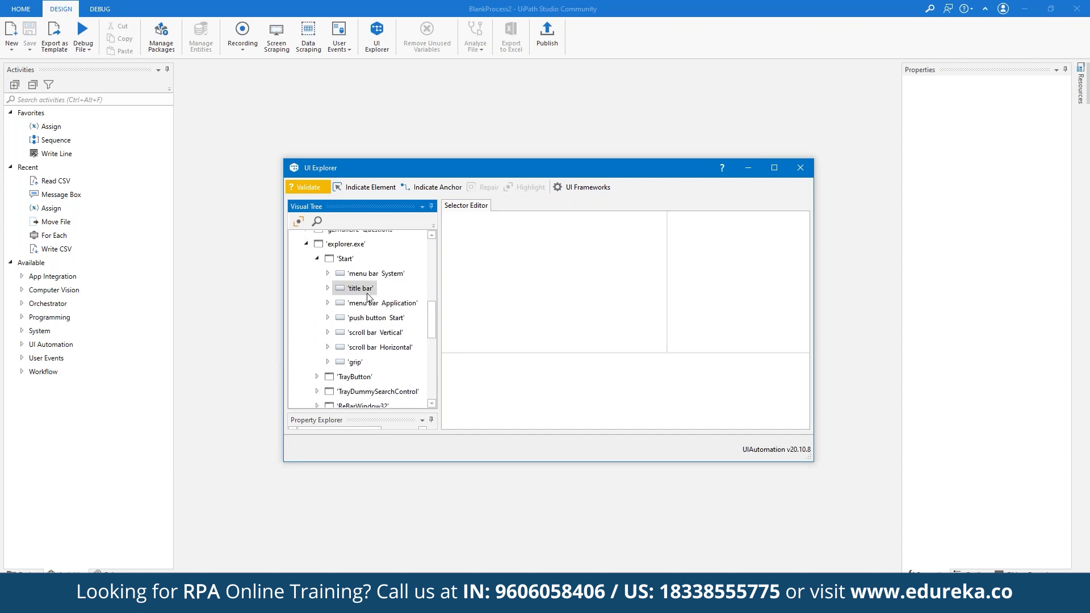
pyautogui.click(370, 305)
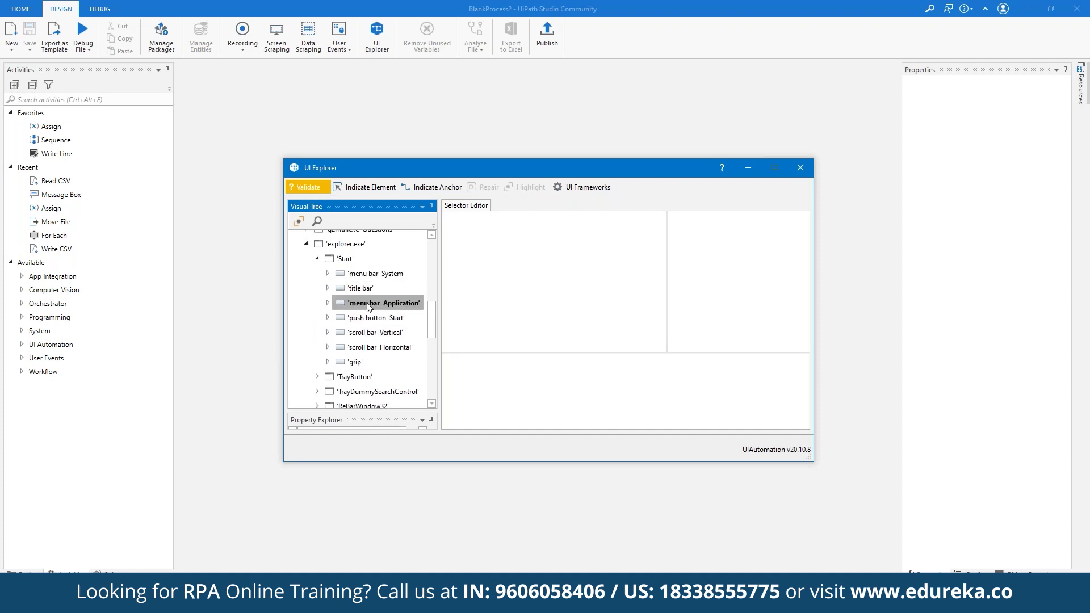
pyautogui.doubleClick(368, 308)
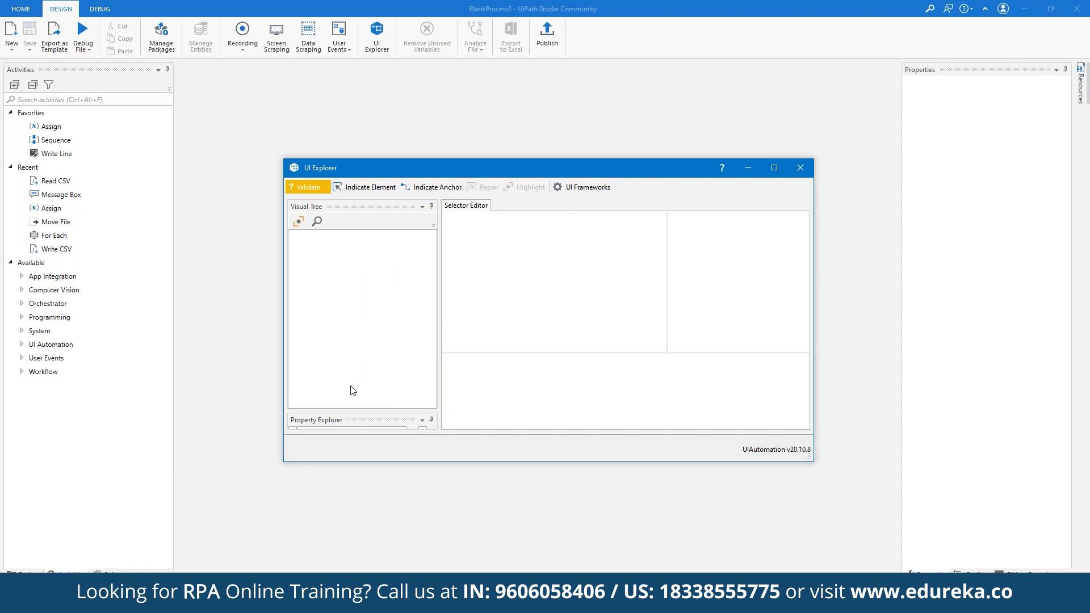
# - Enlarge the Property Explorer and indicate PowerPoint's Enable Editing button as the target element, repeating the indication once
pyautogui.moveTo(349, 410); pyautogui.dragTo(355, 246)
pyautogui.click(355, 407)
pyautogui.click(382, 187)
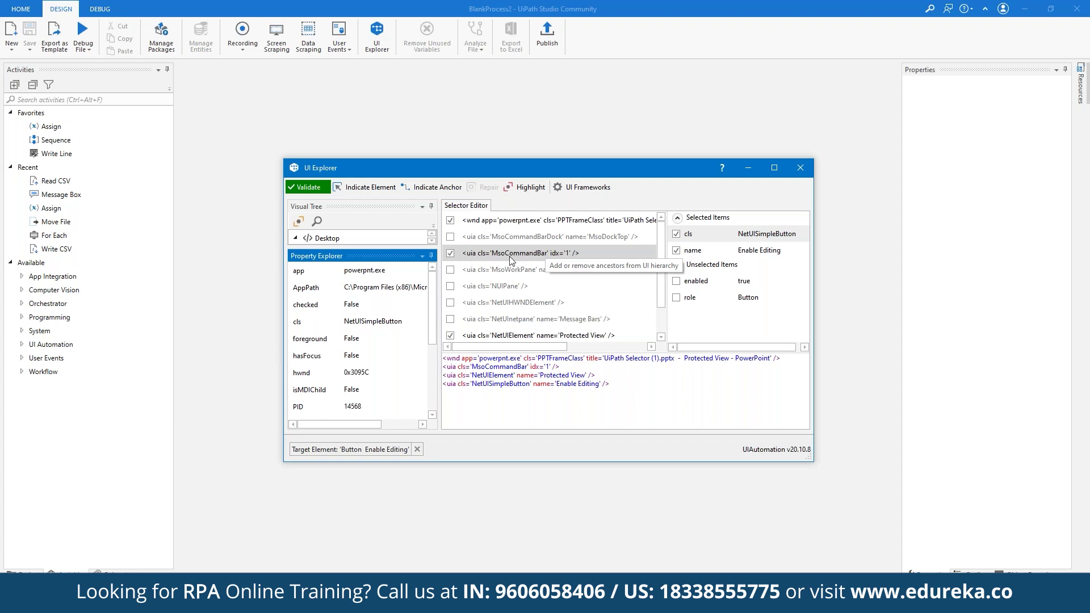
pyautogui.scroll(-1, 511, 260)
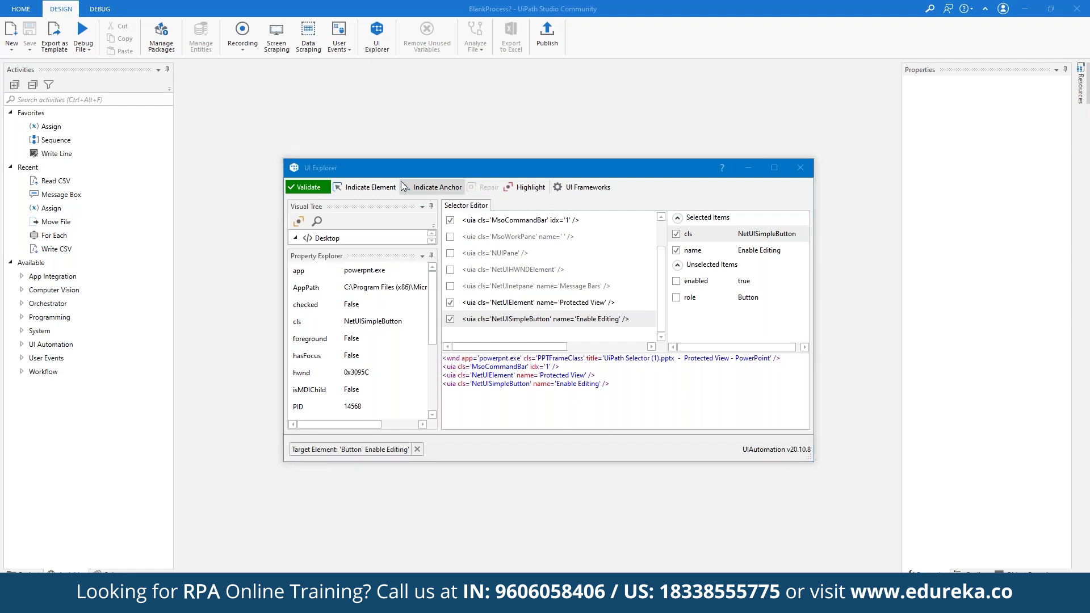
pyautogui.click(355, 189)
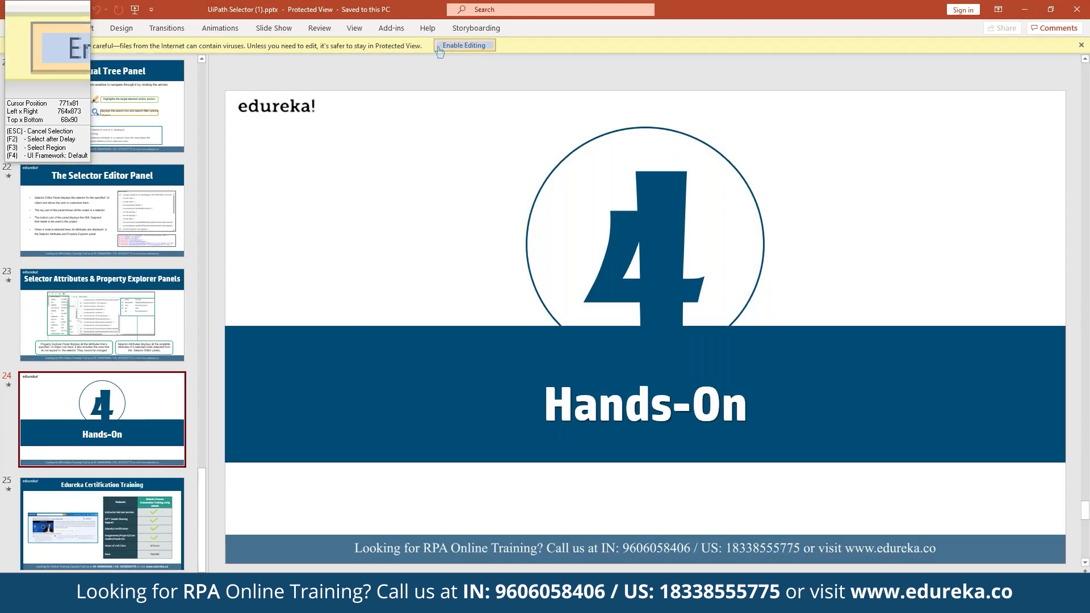
pyautogui.click(439, 51)
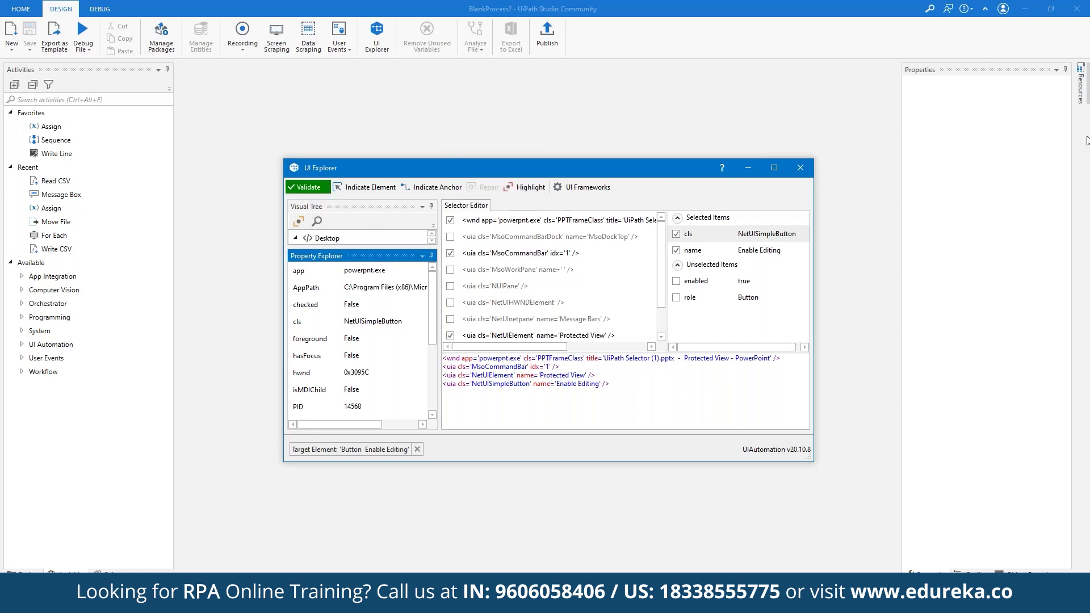
# - Show the available UI Frameworks options in UI Explorer, keep Default and leave UI Explorer
pyautogui.click(1085, 117)
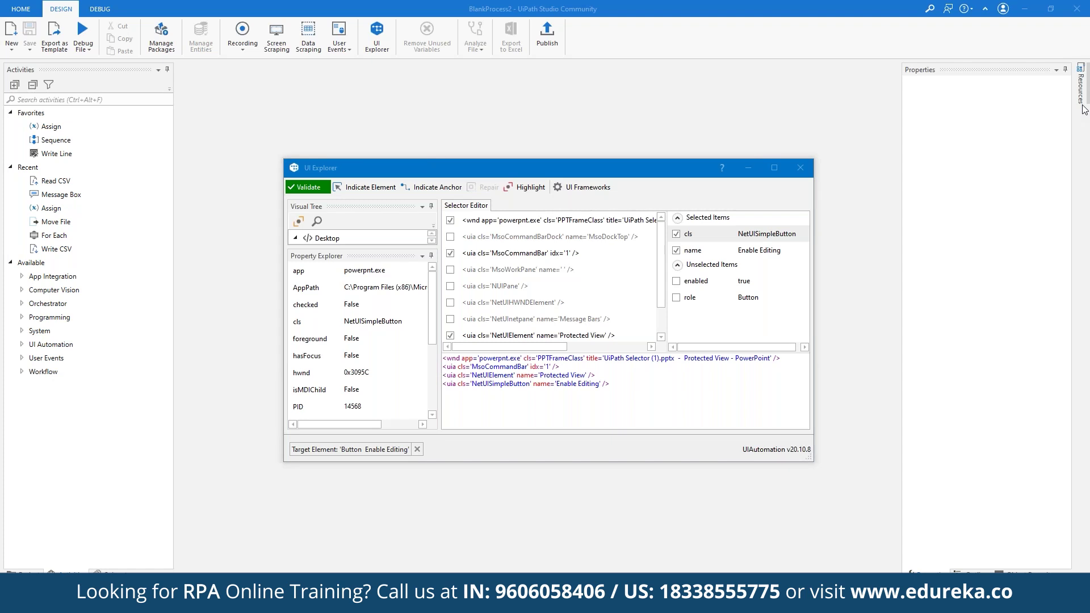
pyautogui.click(600, 190)
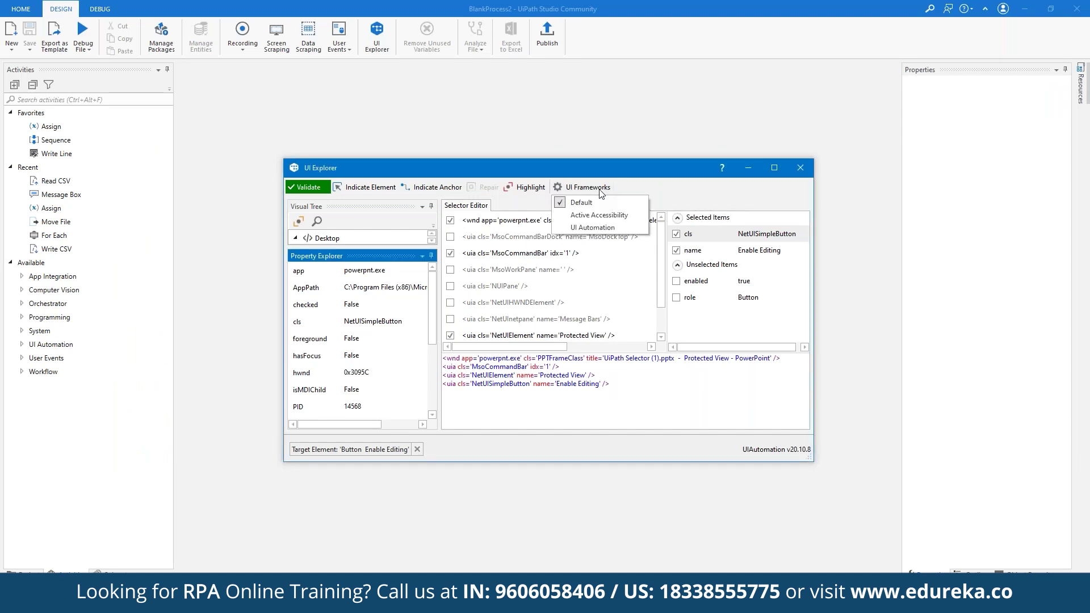
pyautogui.click(920, 93)
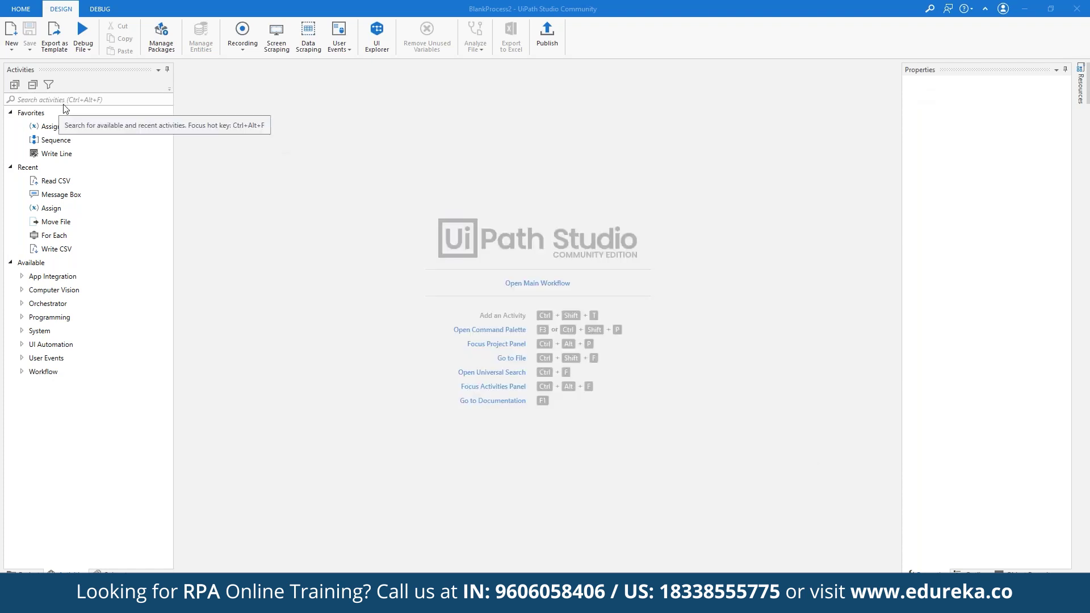
pyautogui.click(65, 101)
pyautogui.write('s')
pyautogui.press('BackSpace')
# - Create a new workflow of type Sequence, keeping the default name Sequence
pyautogui.click(11, 46)
pyautogui.click(38, 68)
pyautogui.click(646, 372)
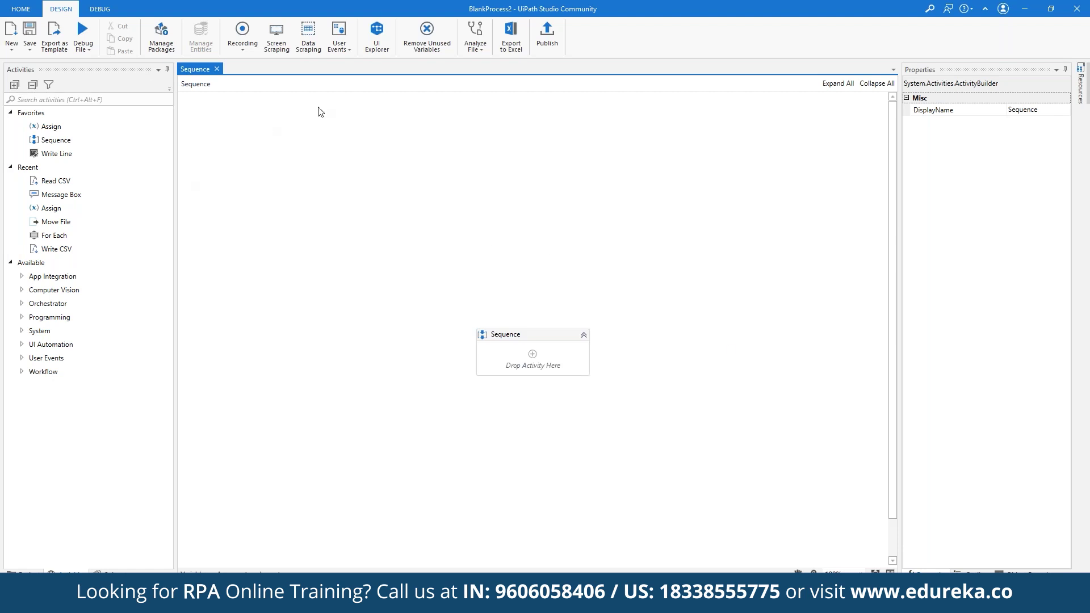
# - Search the activities for "take" and add a Take Screenshot activity inside the Sequence
pyautogui.click(79, 113)
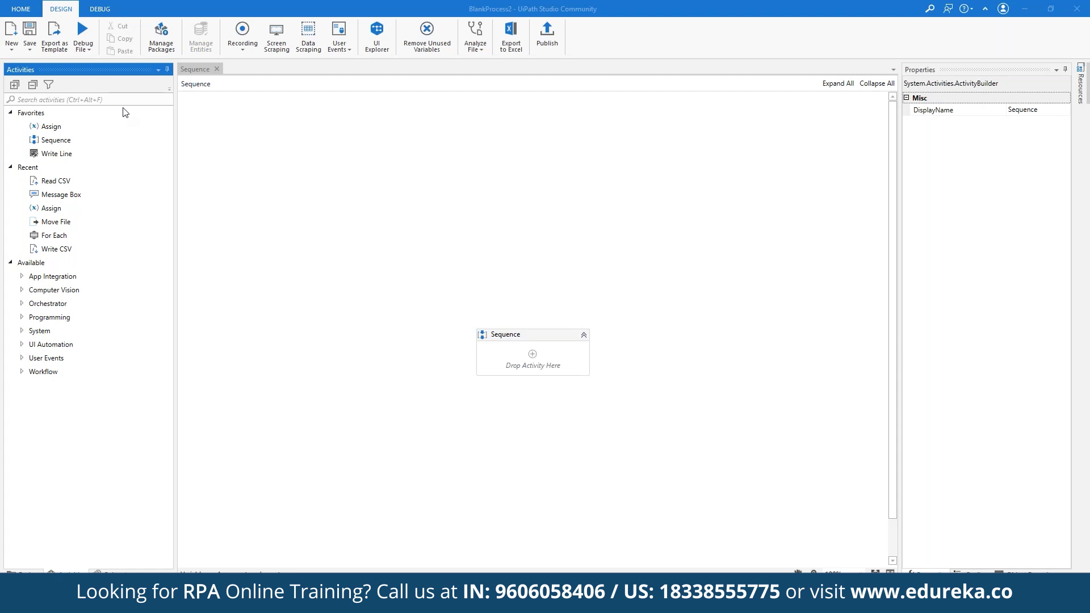
pyautogui.write('take')
pyautogui.moveTo(93, 169); pyautogui.dragTo(547, 367)
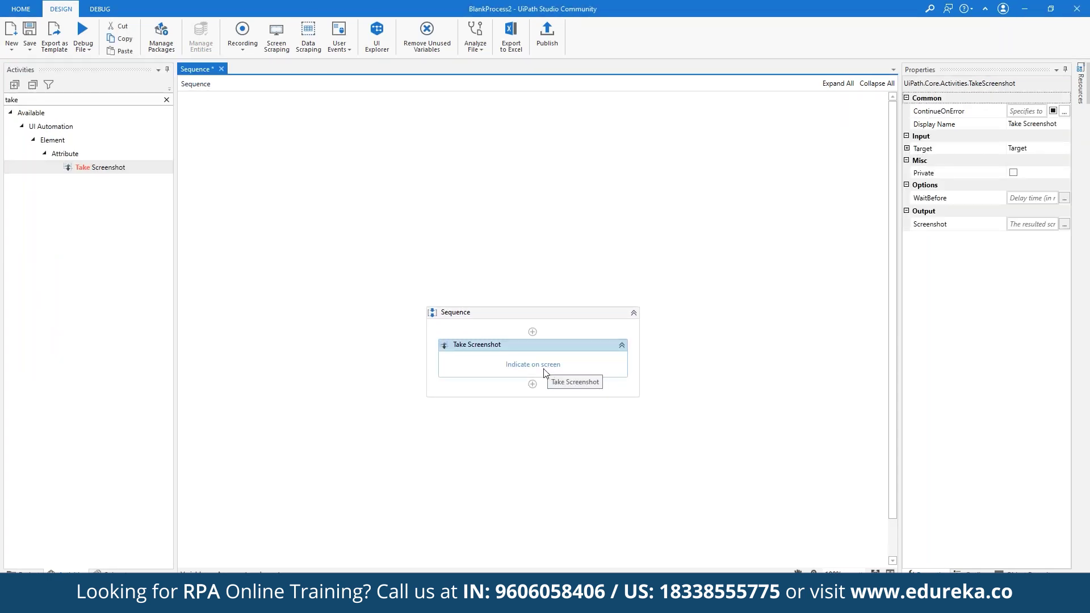
# - Expand the Take Screenshot activity's Target properties and open its Selector in the advanced editor, moving the editor aside
pyautogui.click(550, 368)
pyautogui.click(907, 149)
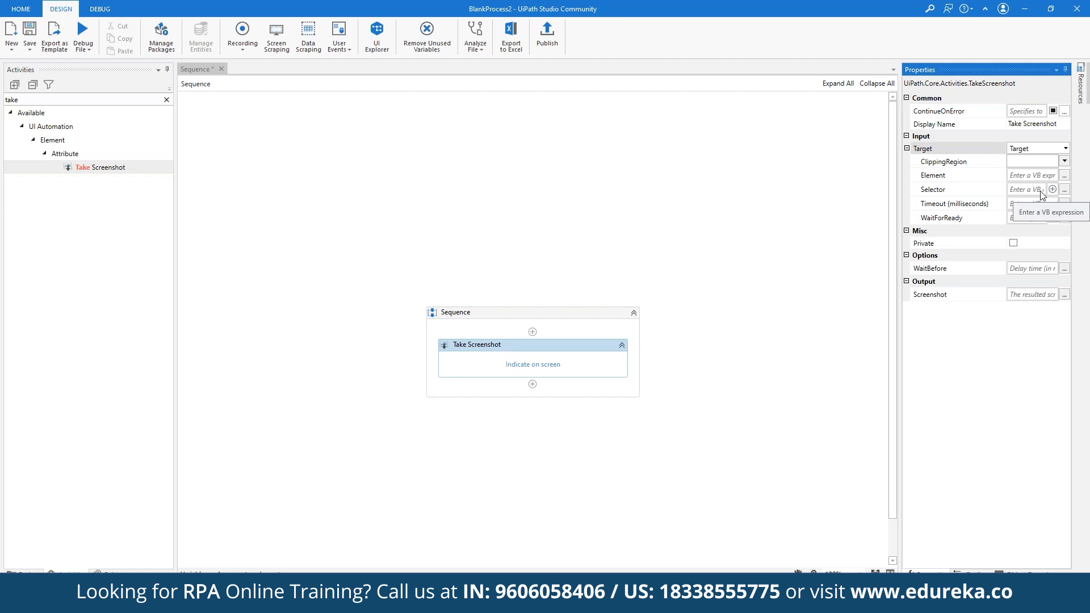
pyautogui.click(1055, 191)
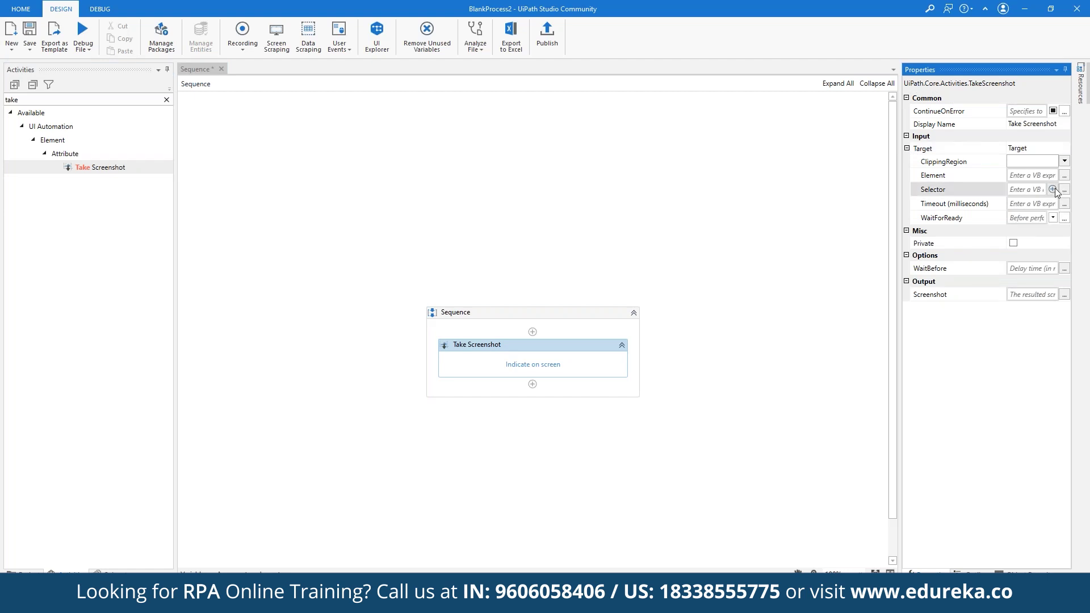
pyautogui.click(1054, 191)
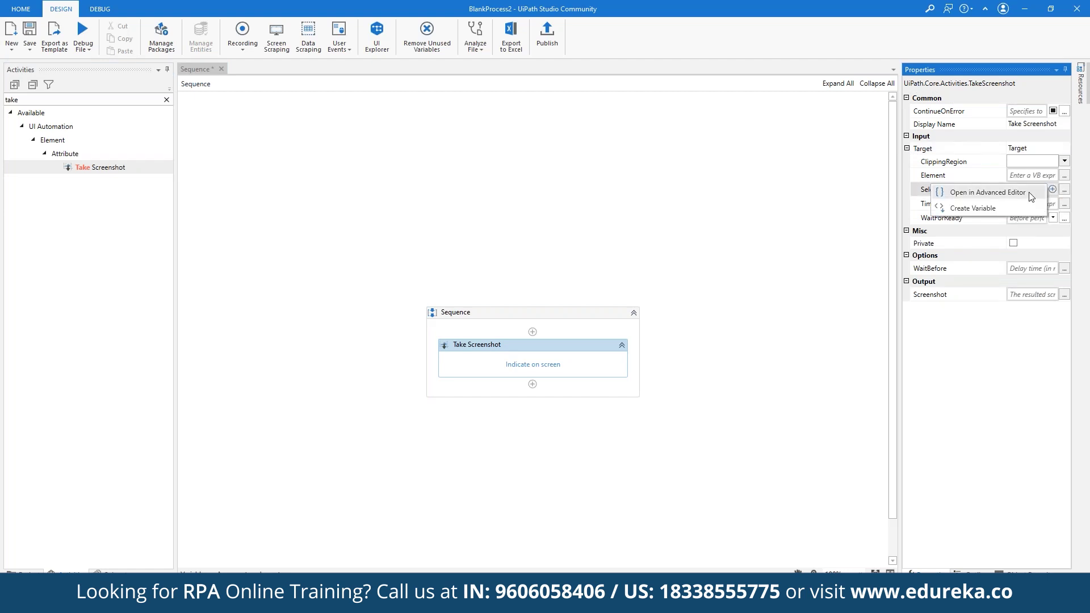
pyautogui.click(1030, 194)
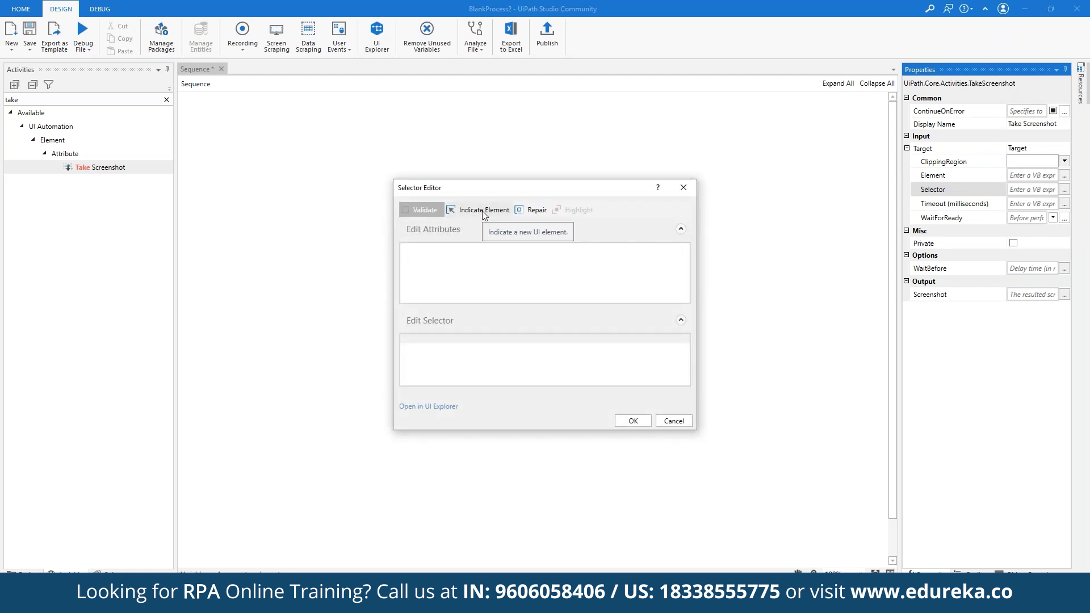
pyautogui.moveTo(502, 194); pyautogui.dragTo(758, 225)
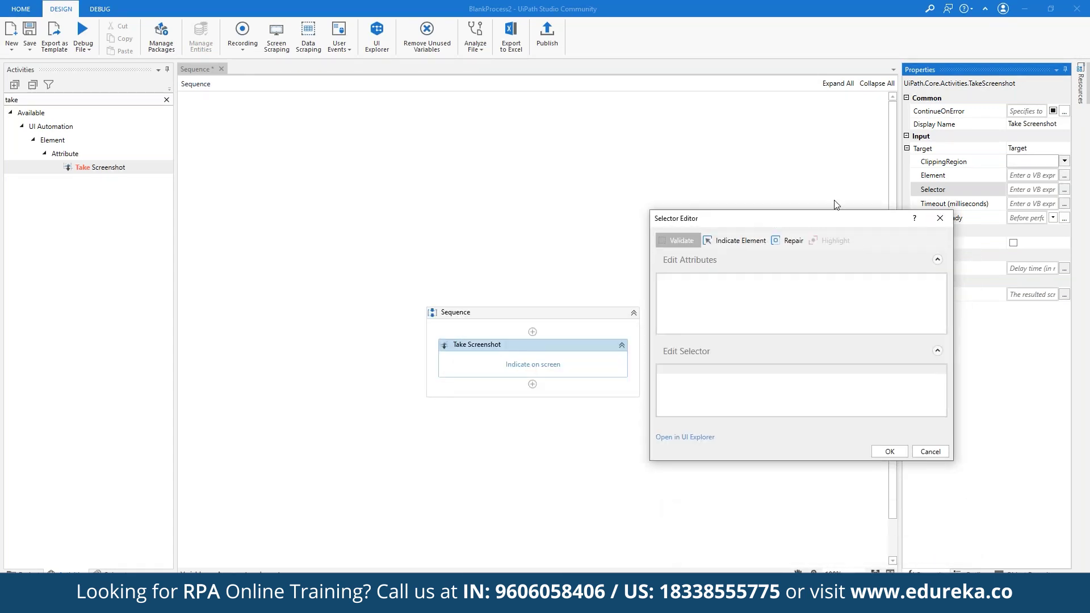
# - Indicate the upcoming batches container on Edureka's Robotic Process Automation course page in Chrome as the selector's target element
pyautogui.click(1082, 88)
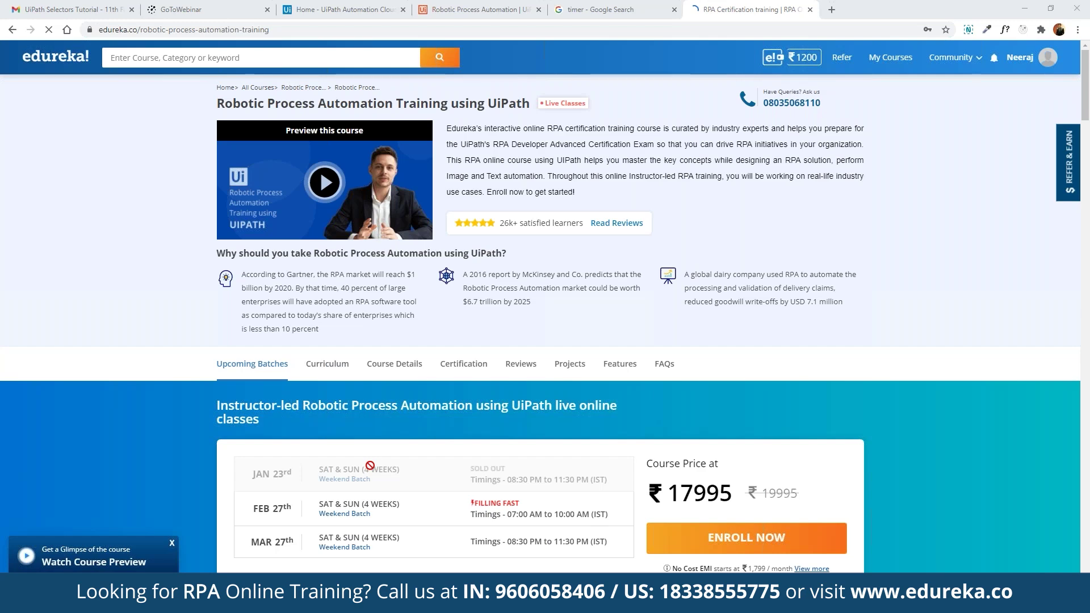
pyautogui.hotkey('alt', 'Tab')
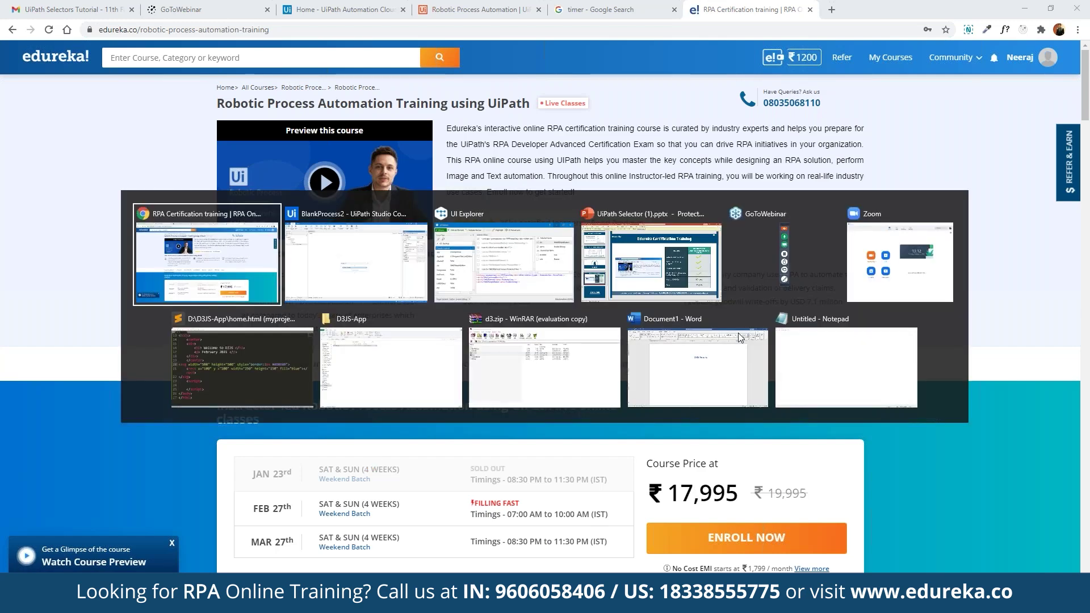
pyautogui.hotkey('alt', 'Tab')
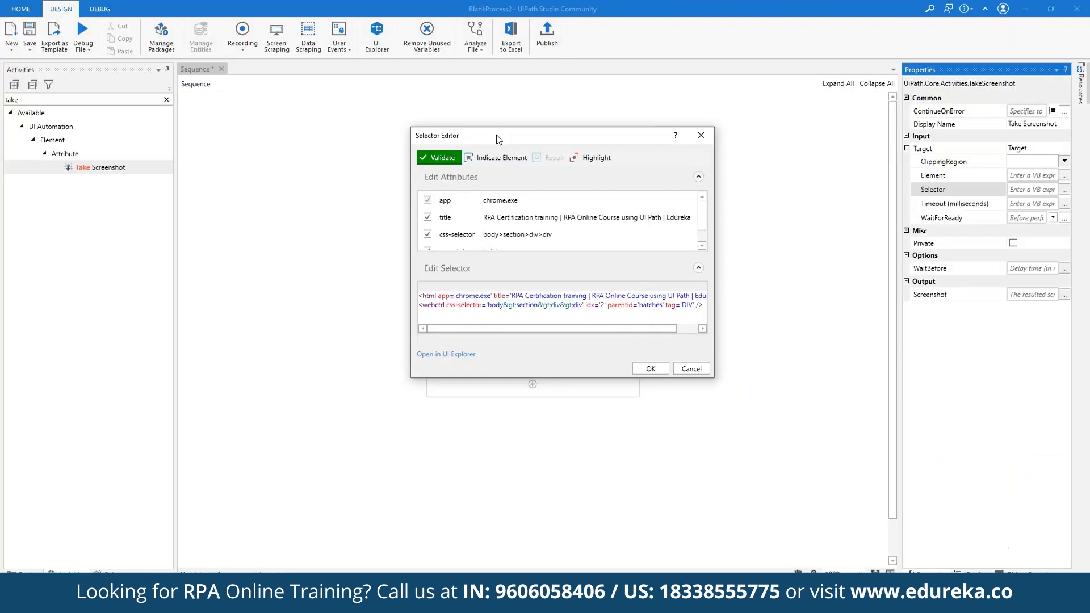
# - Examine the selector's app, title, css-selector and parentid attributes, comparing them with the course page in Chrome
pyautogui.click(507, 200)
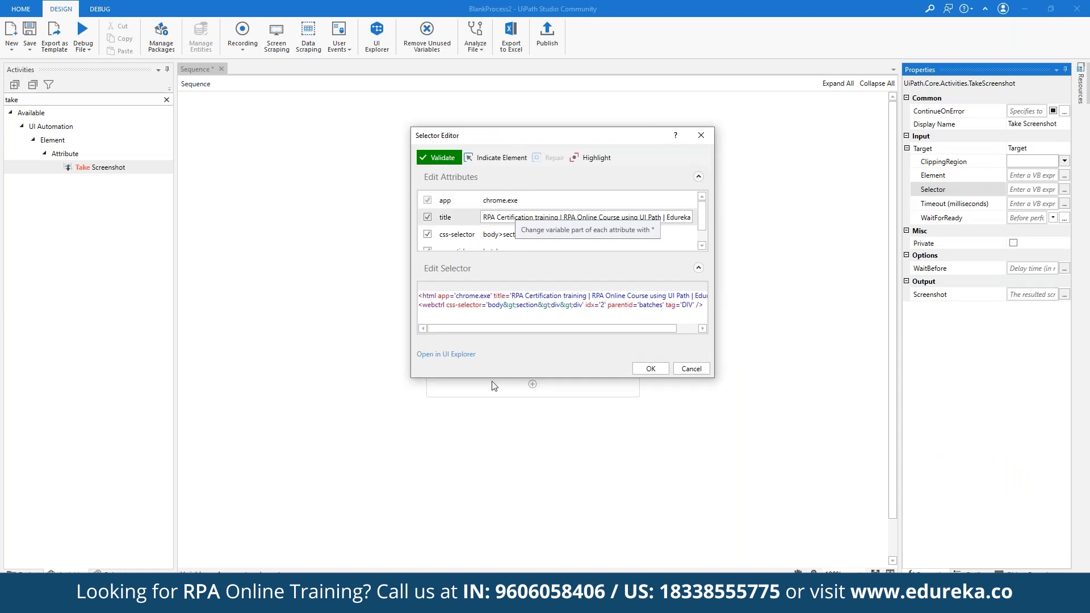
pyautogui.hotkey('alt', 'Tab')
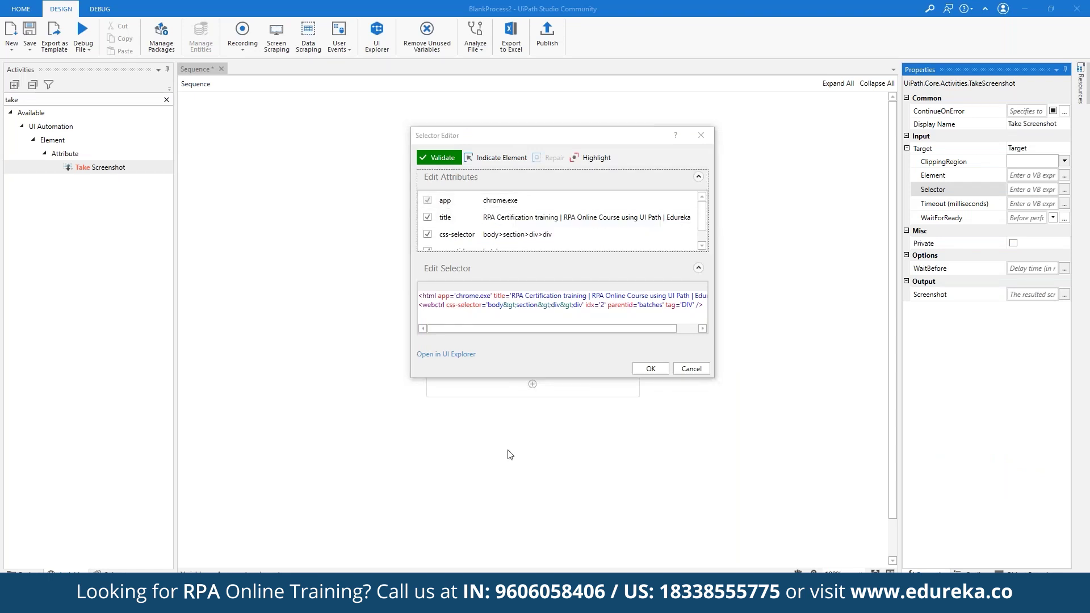
pyautogui.hotkey('alt', 'Tab')
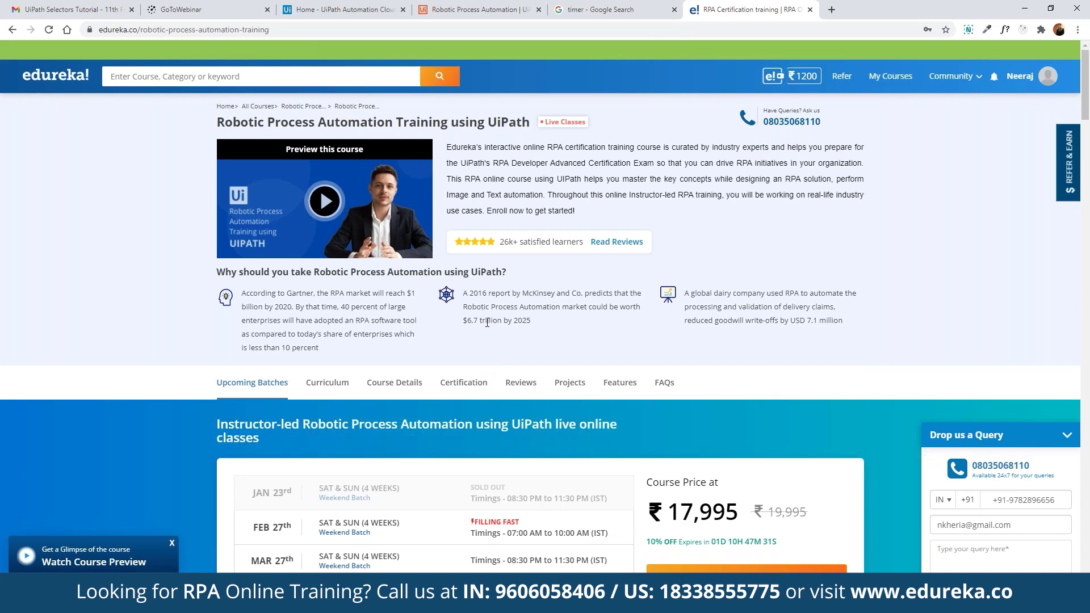
pyautogui.scroll(-2, 337, 437)
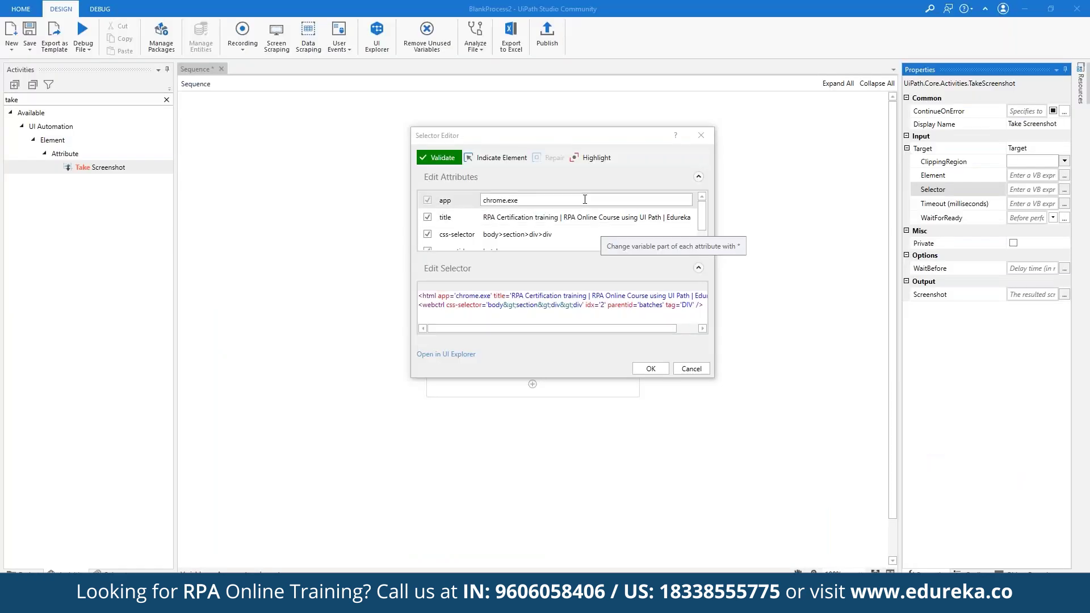
pyautogui.scroll(-1, 545, 234)
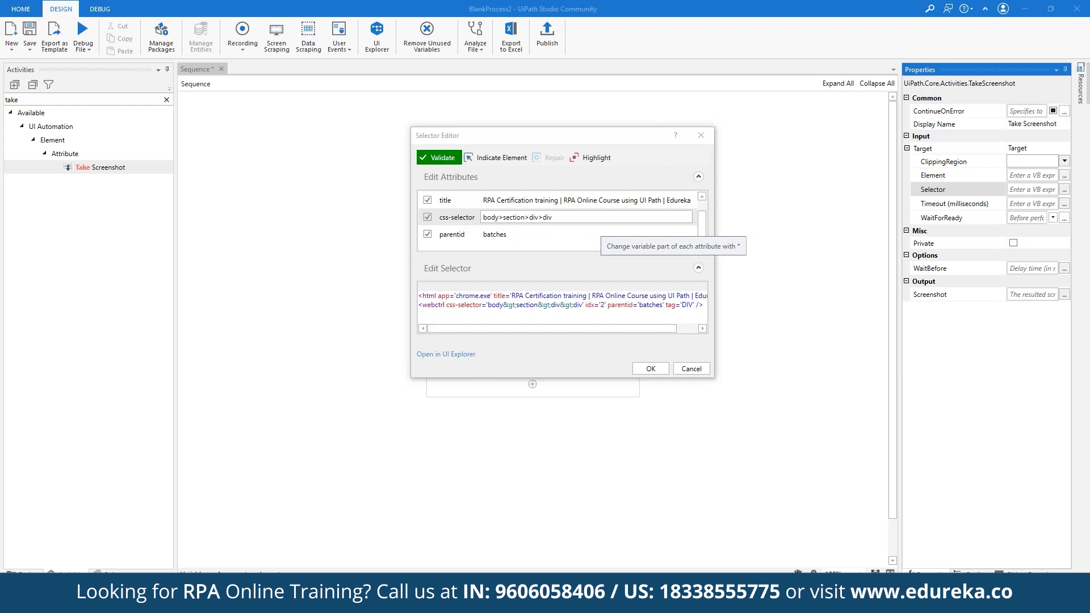
pyautogui.click(542, 307)
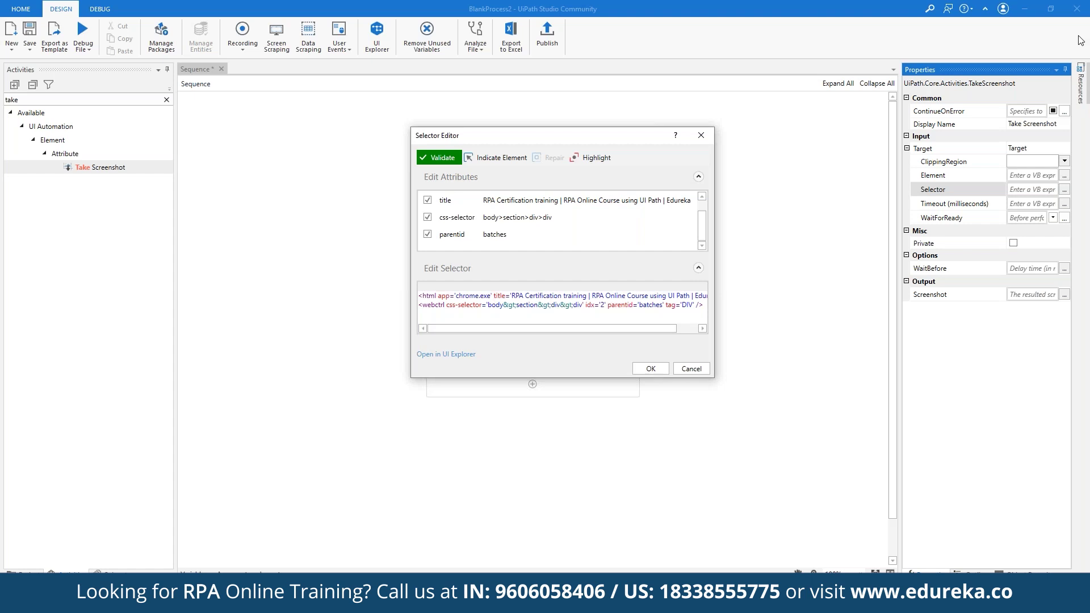
pyautogui.click(1083, 101)
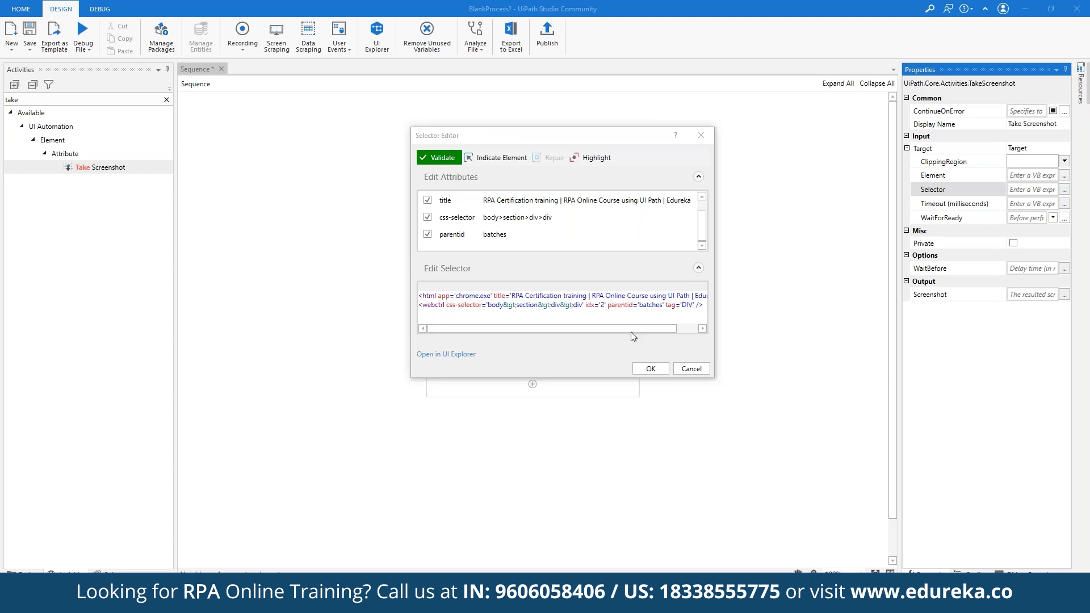
# - Inspect the batches container in Chrome's developer tools, copy the class attribute of its sub_content_bx div and return to the Selector Editor
pyautogui.hotkey('alt', 'Tab')
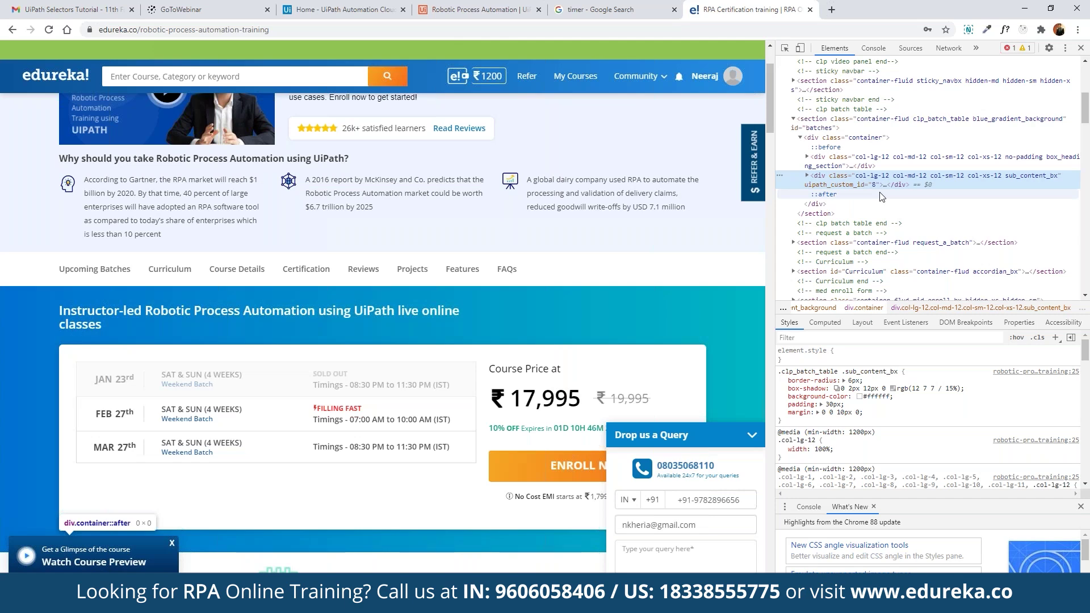
pyautogui.doubleClick(841, 186)
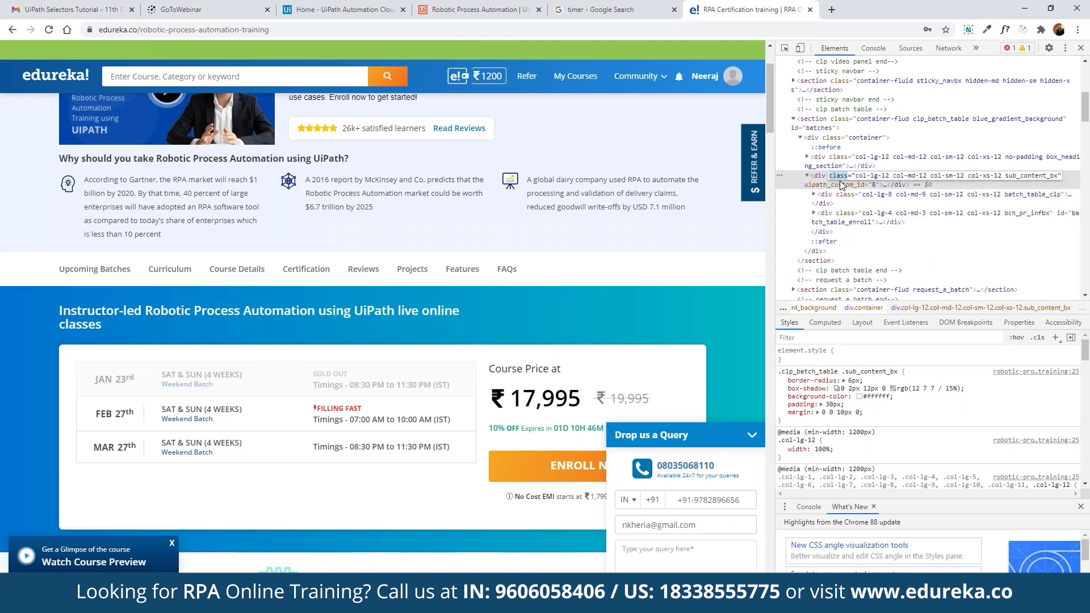
pyautogui.hotkey('alt', 'Tab')
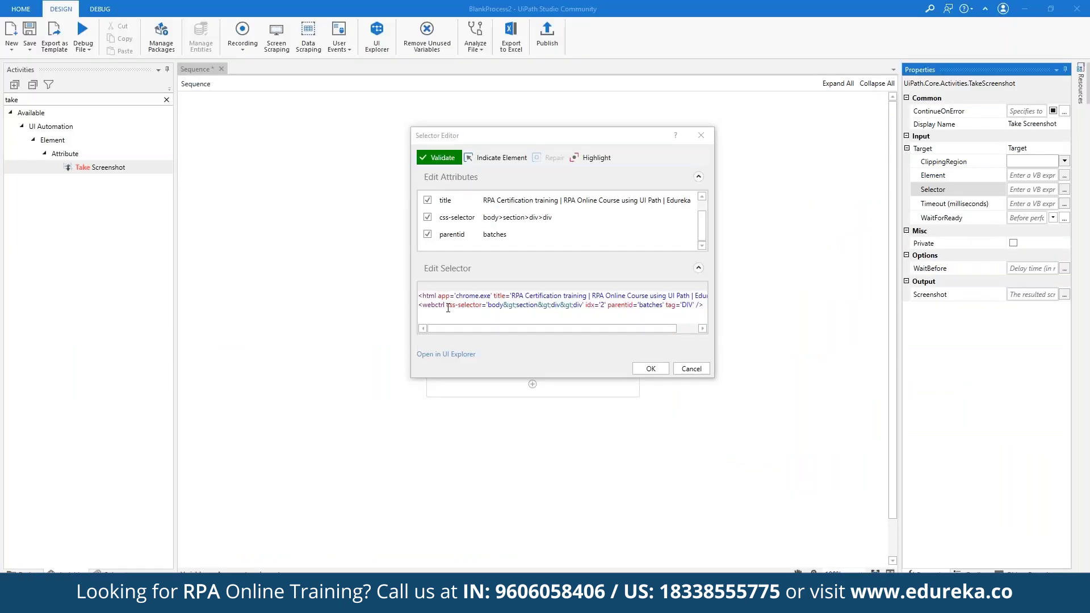
# - Insert a class attribute before css-selector in the webctrl tag, pasting the copied class="col-lg-12 col-md-12 col-sm-12 col-xs-12 sub_content_bx" as its value
pyautogui.click(448, 307)
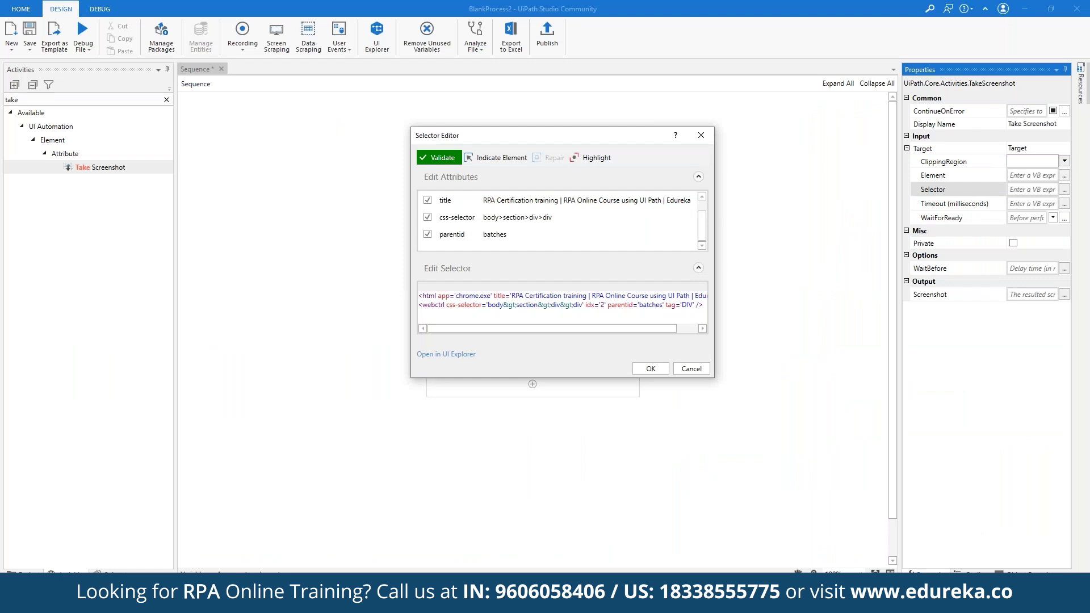
pyautogui.write('c')
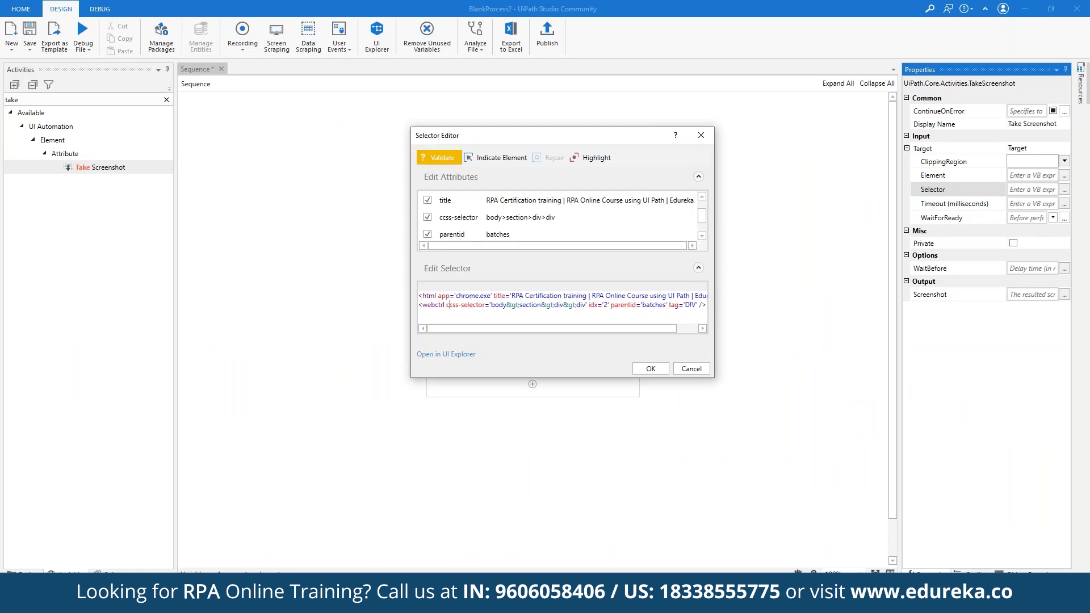
pyautogui.write('l')
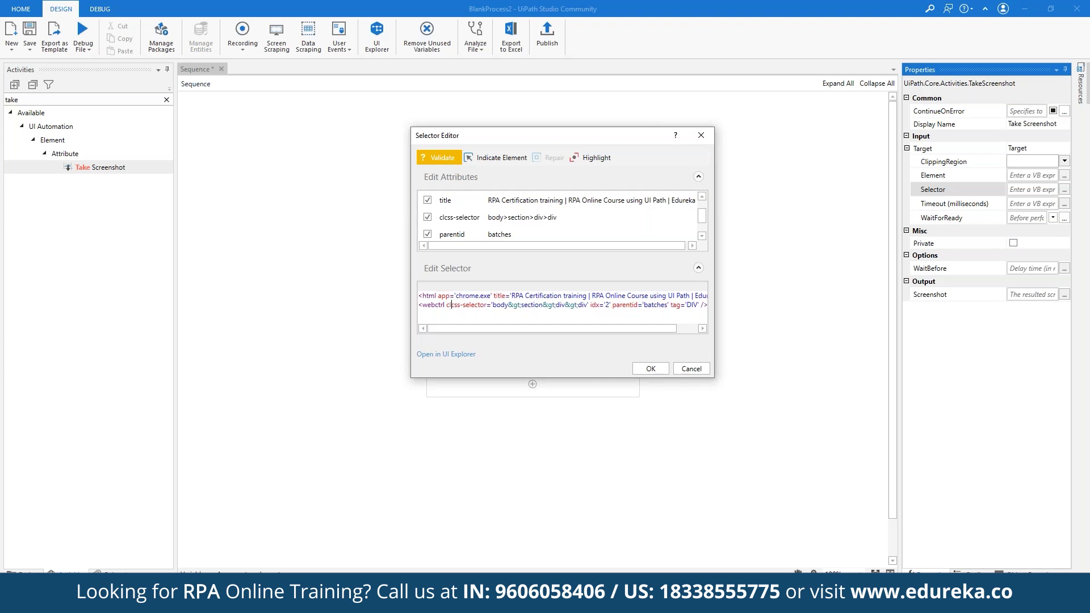
pyautogui.write('ass="class="')
pyautogui.press('Left')
pyautogui.write('class="col-lg-12 col-md-12 col-sm-12 col-xs-12 sub_content_bx"')
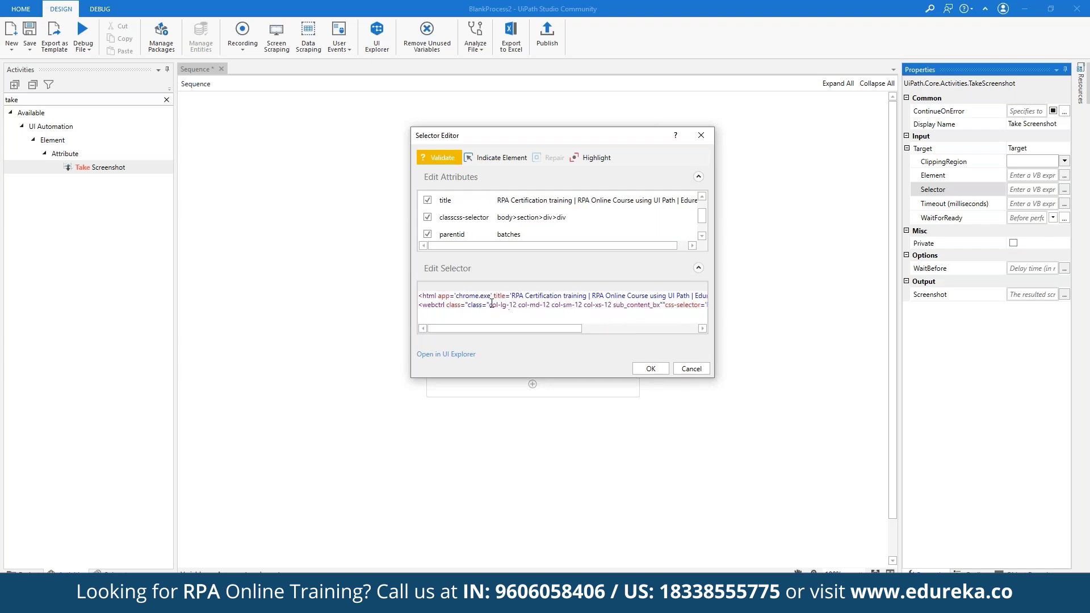
# - Remove the duplicated class=" text from the start of the class attribute's value in the webctrl tag
pyautogui.click(490, 302)
pyautogui.press('BackSpace')
pyautogui.press('BackSpace')
pyautogui.press('BackSpace')
pyautogui.press('BackSpace')
pyautogui.press('BackSpace')
pyautogui.press('BackSpace')
pyautogui.press('BackSpace')
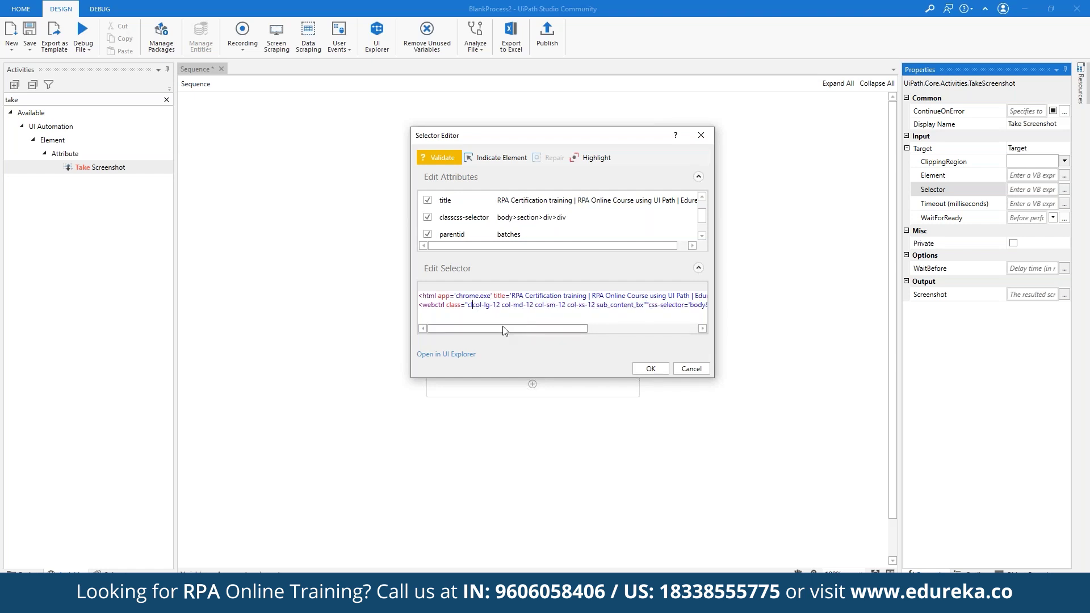
pyautogui.moveTo(532, 329); pyautogui.dragTo(602, 329)
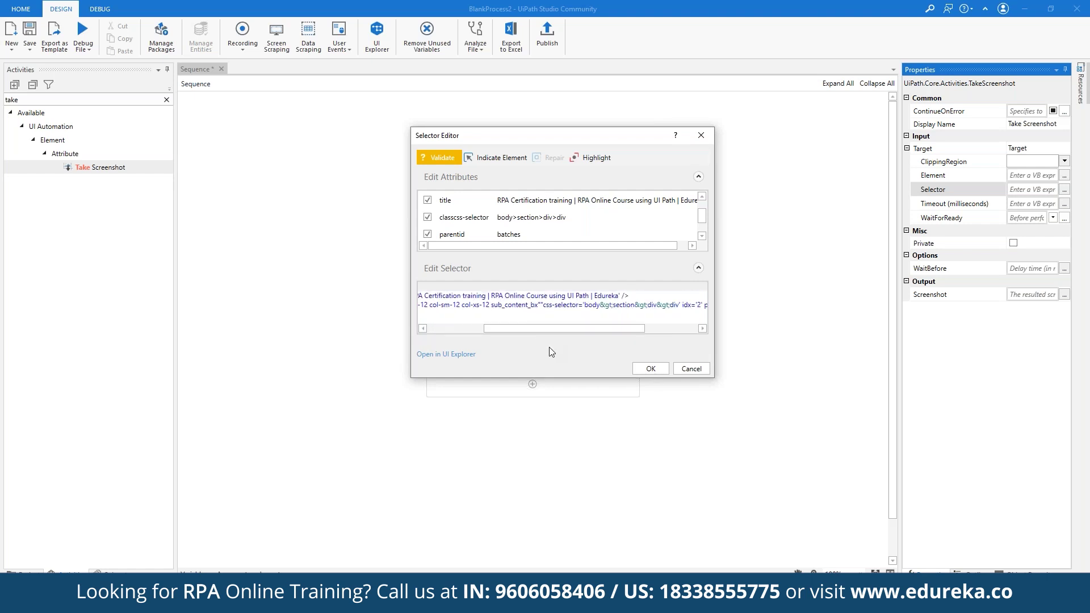